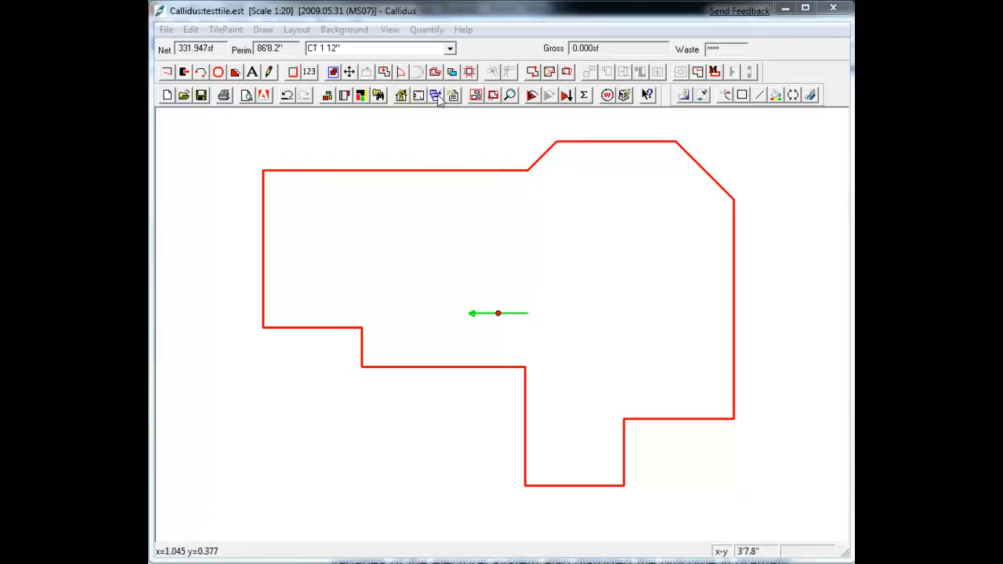
Set the width and length of the CT 1 12" tile to 1'6 and apply it to the room
click(465, 252)
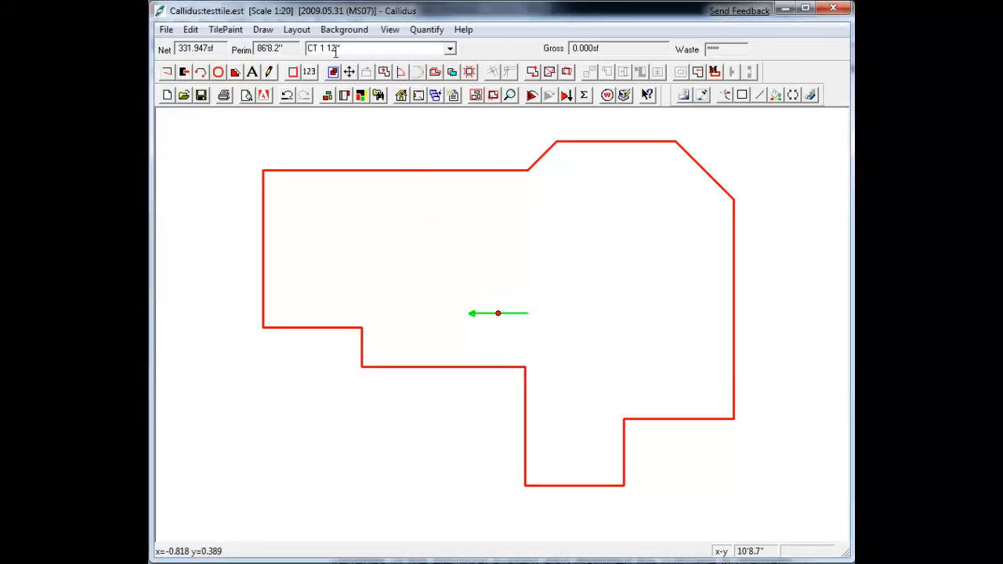
click(437, 96)
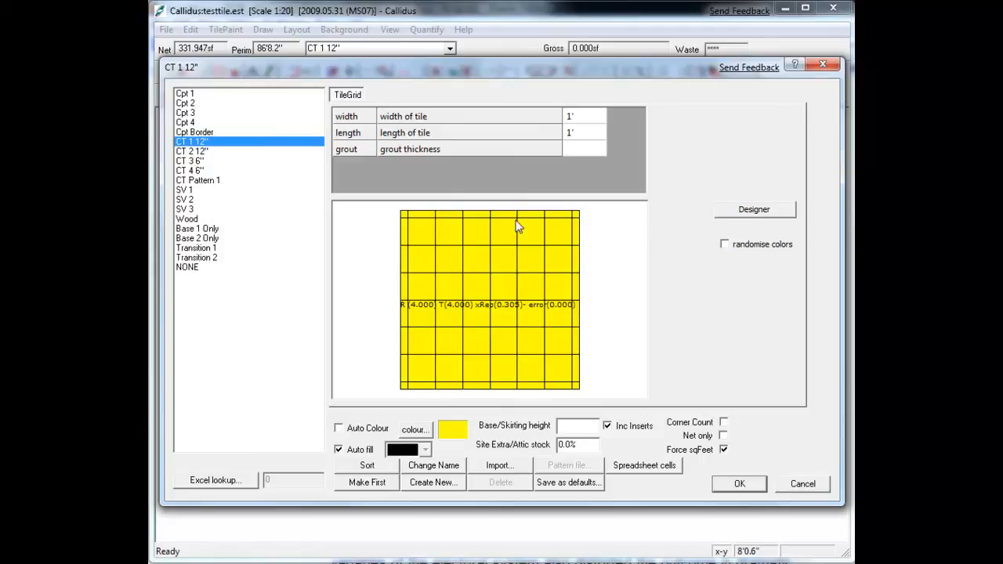
click(589, 117)
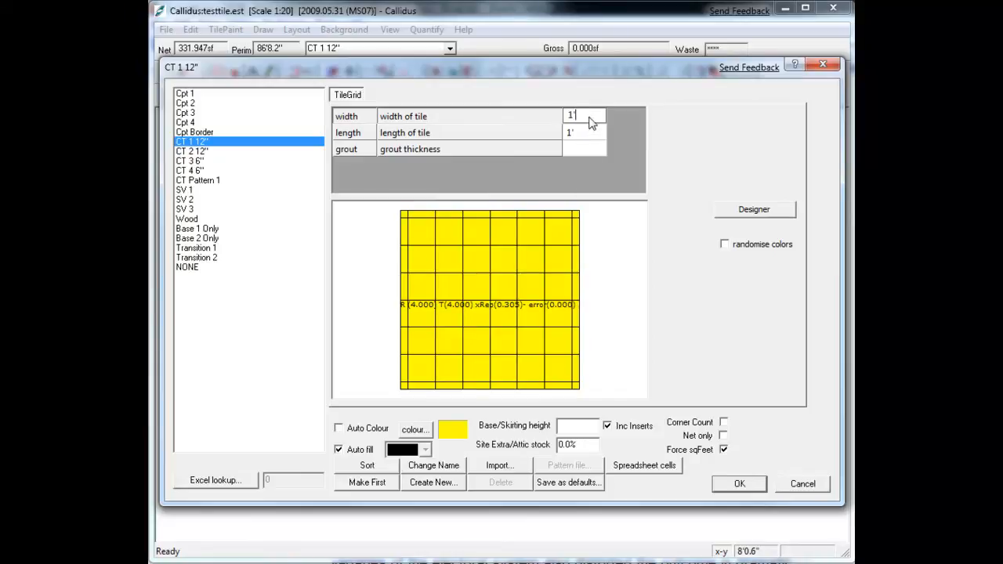
text(6)
click(594, 134)
click(591, 133)
text(6)
key(Return)
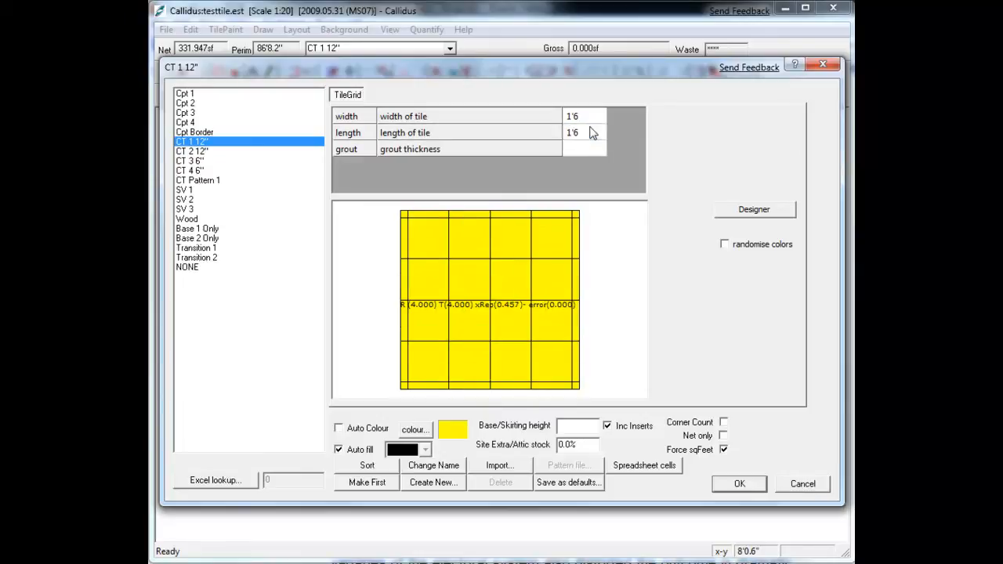
click(739, 484)
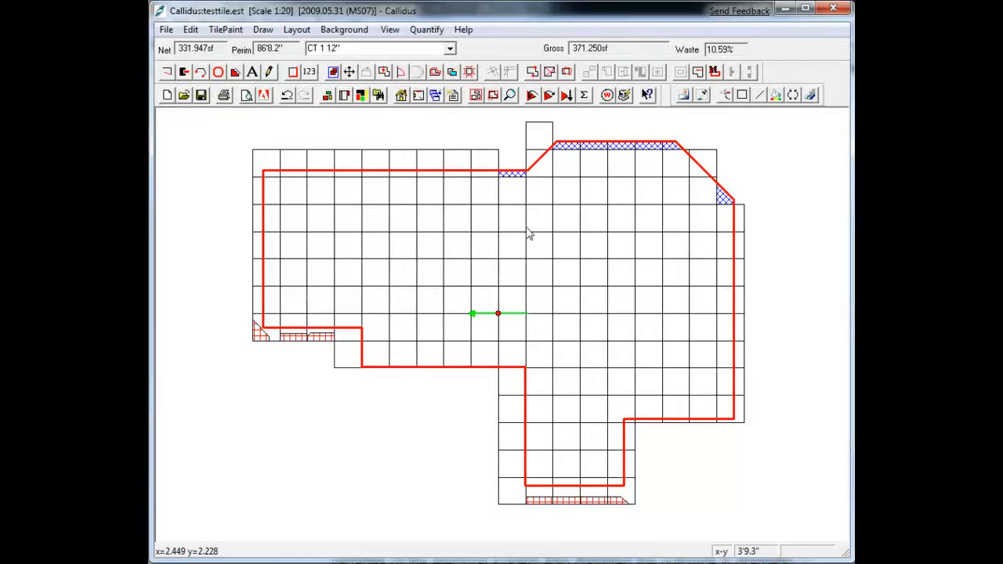
Remove the laid tiles from the room and set the CT 1 12" tile's width and length to 1'
click(549, 96)
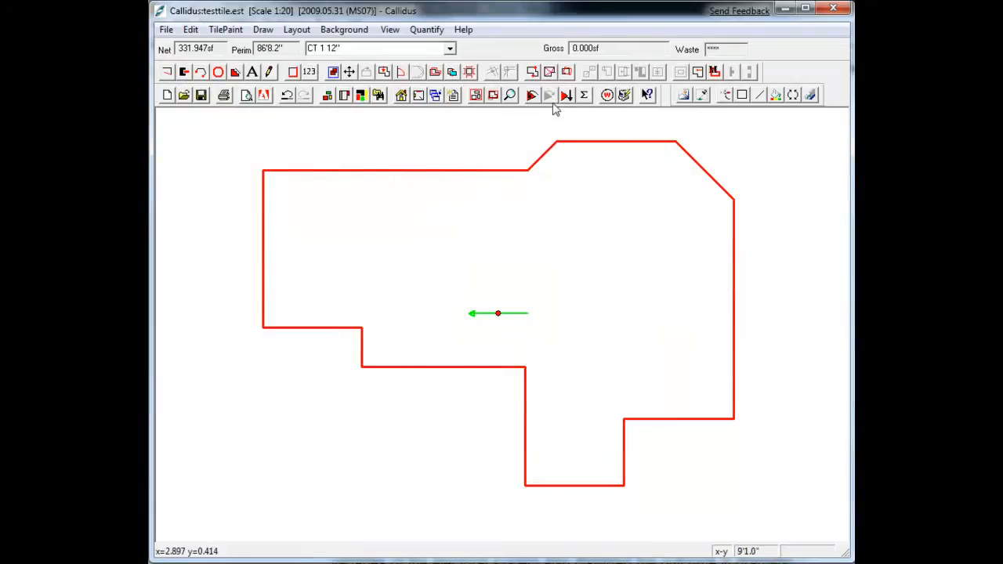
click(436, 97)
click(589, 119)
text(1')
key(Tab)
text(1')
key(Tab)
click(739, 484)
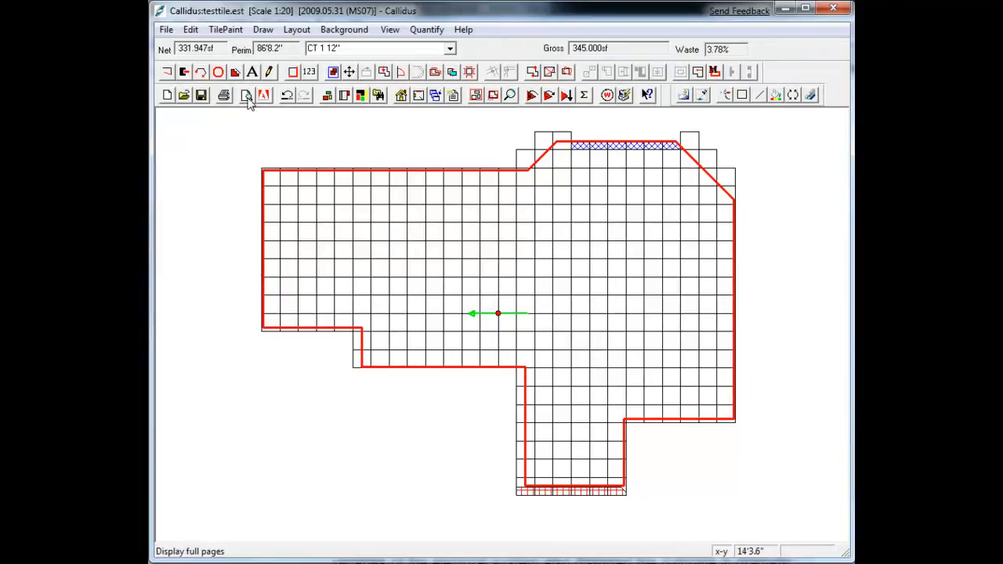
Preview the Summary Report and examine the tile quantities up close
click(246, 95)
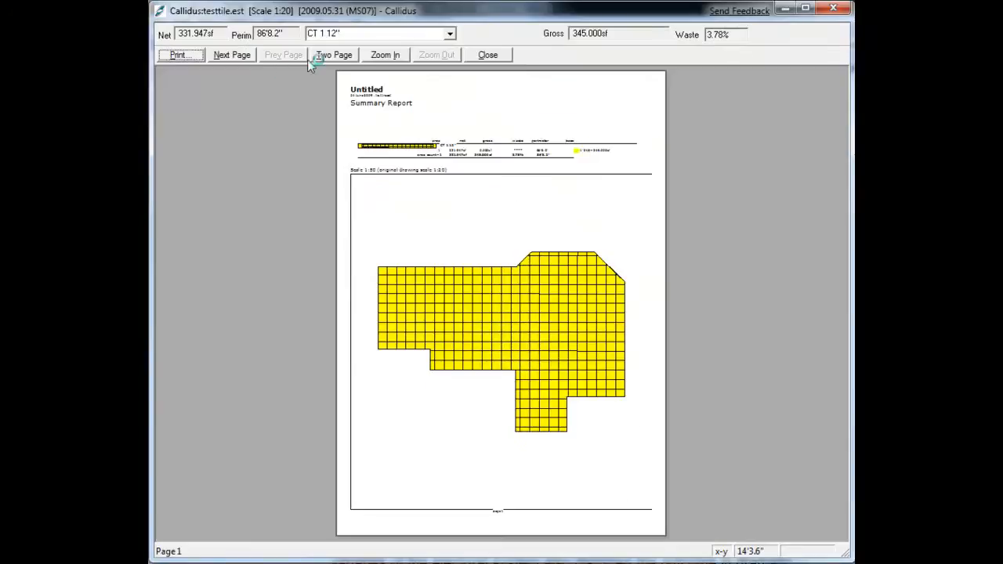
click(384, 63)
click(384, 63)
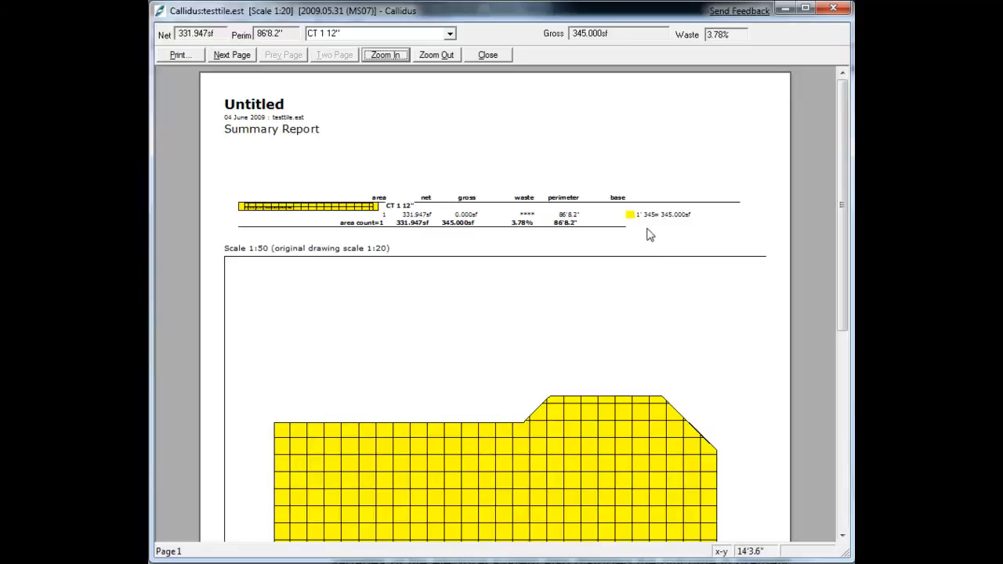
click(486, 55)
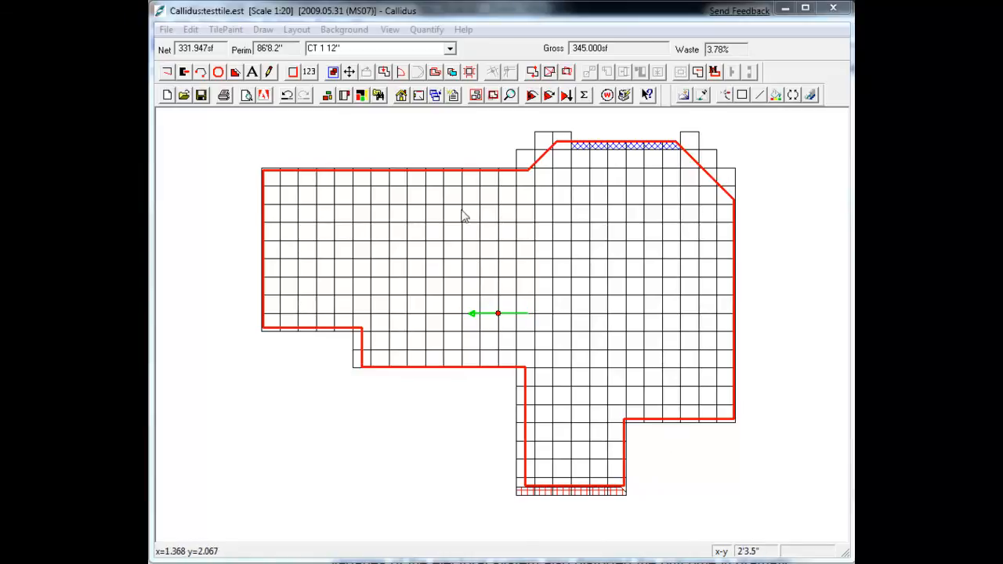
Show the room's colour fill, change the CT 1 12" tile colour to light red and recalculate the tile layout
click(329, 97)
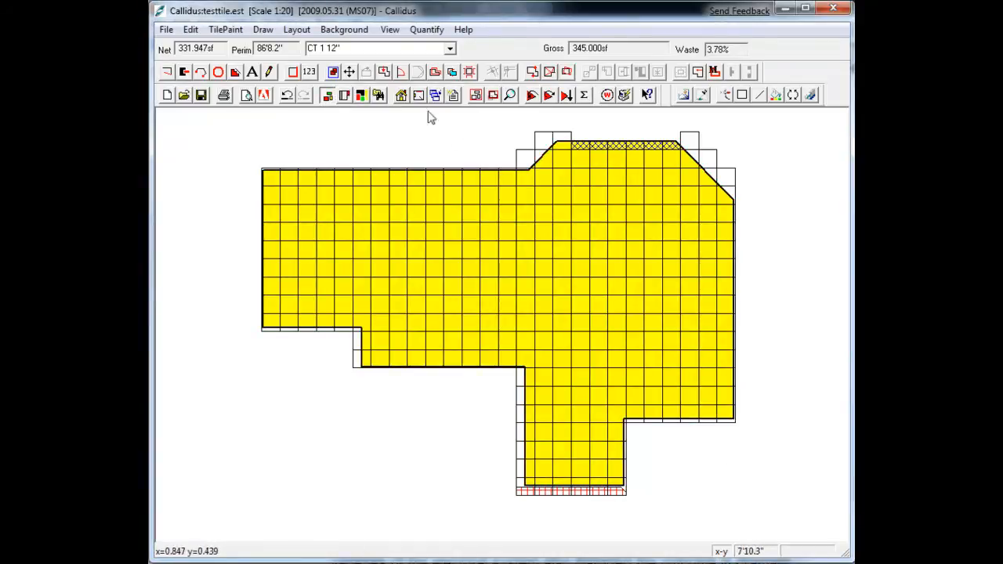
click(436, 97)
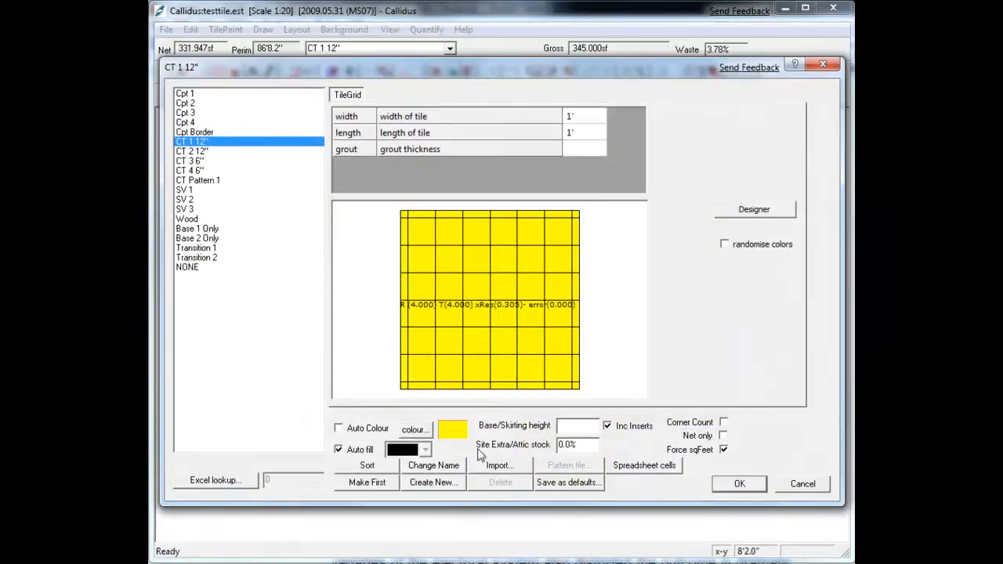
click(411, 430)
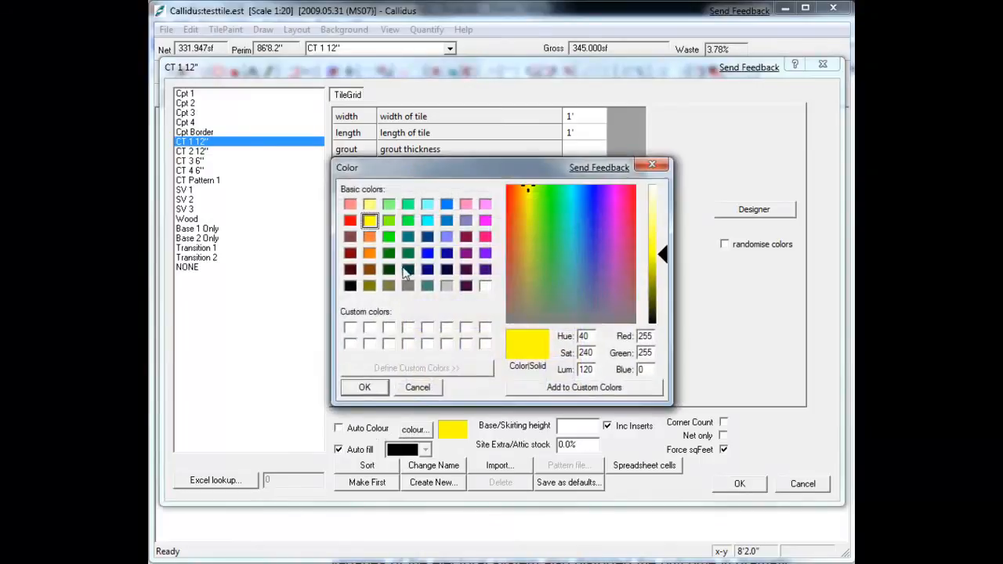
click(349, 204)
click(373, 390)
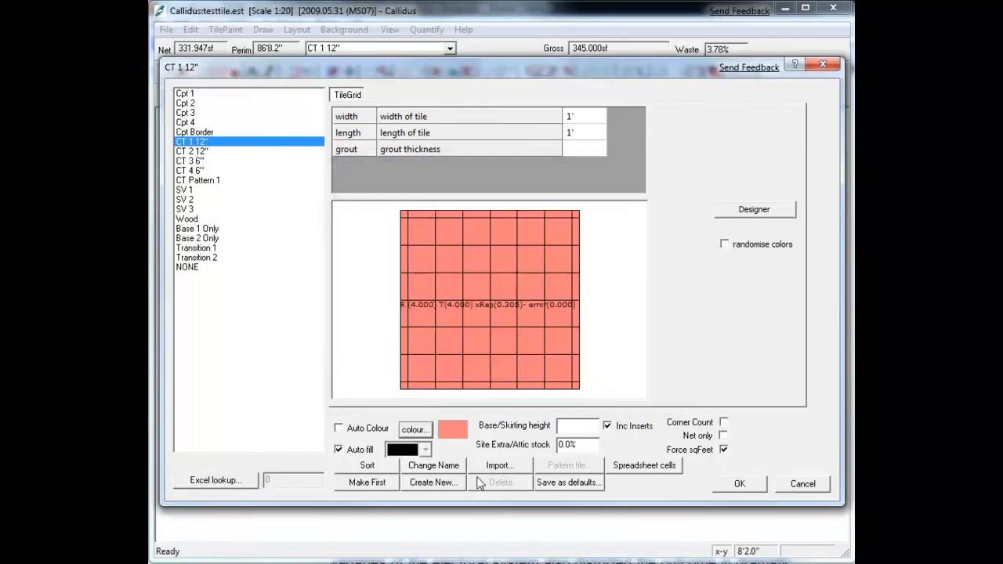
click(736, 484)
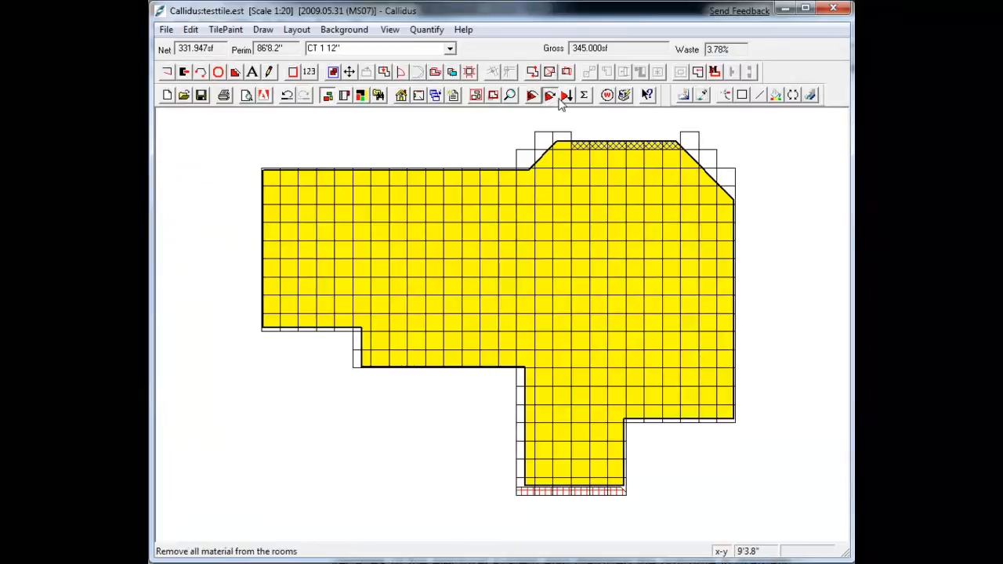
click(531, 97)
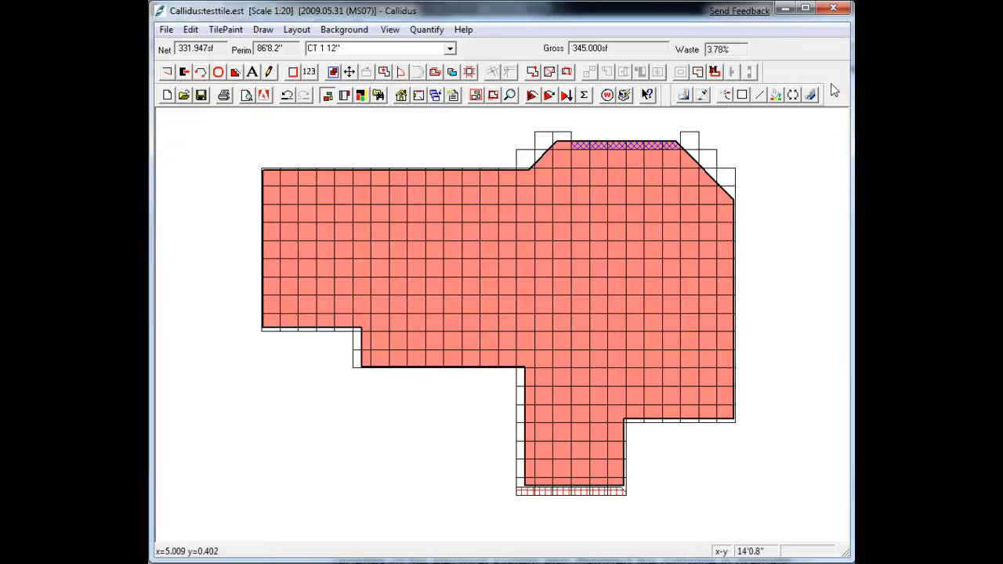
Show the Tile Picker, move it clear of the plan and choose brown as the solid paint colour
click(684, 97)
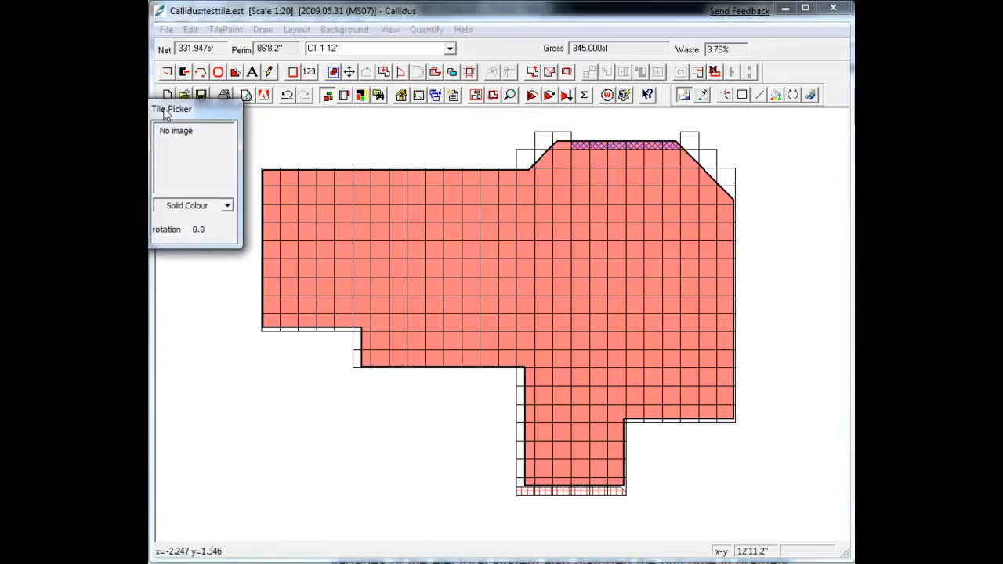
drag(165, 114, 195, 95)
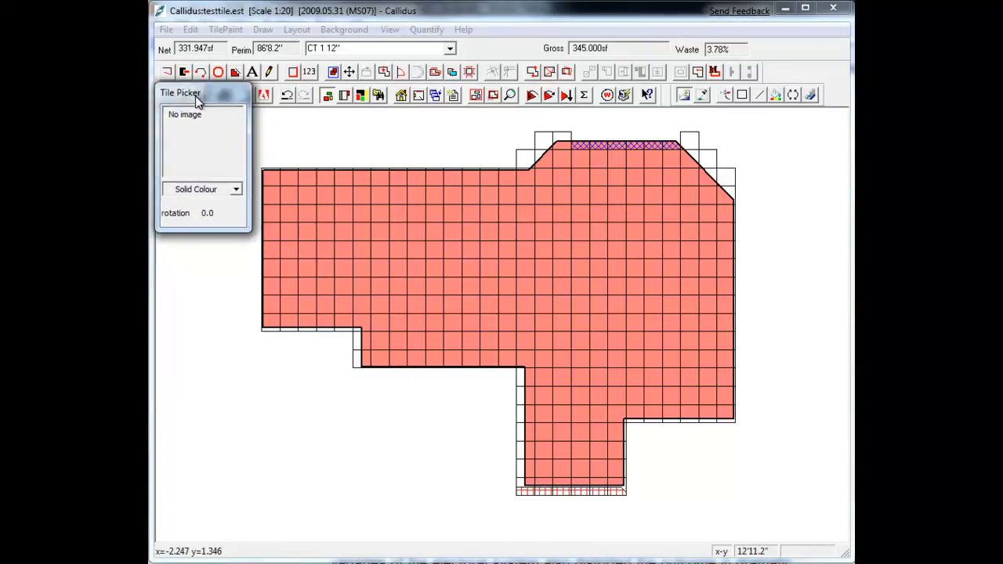
click(236, 190)
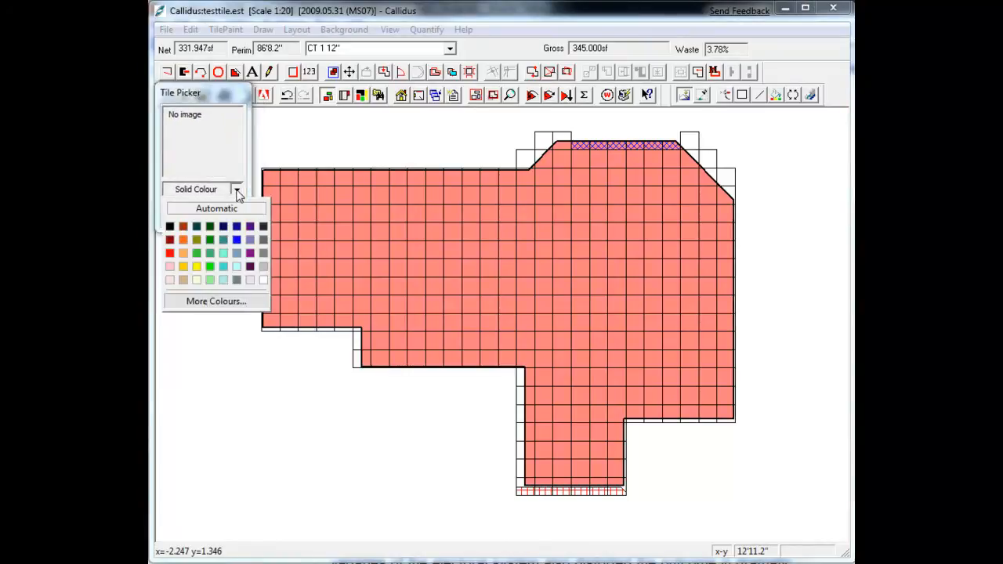
click(183, 227)
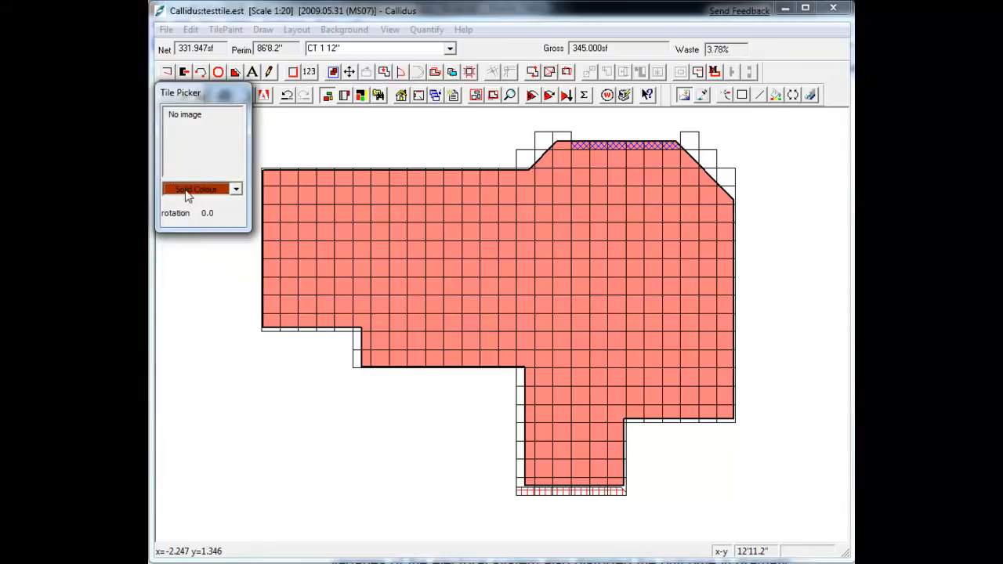
Try brown rectangular borders of two different sizes across the room with Rectangular fill, undoing each one
click(744, 97)
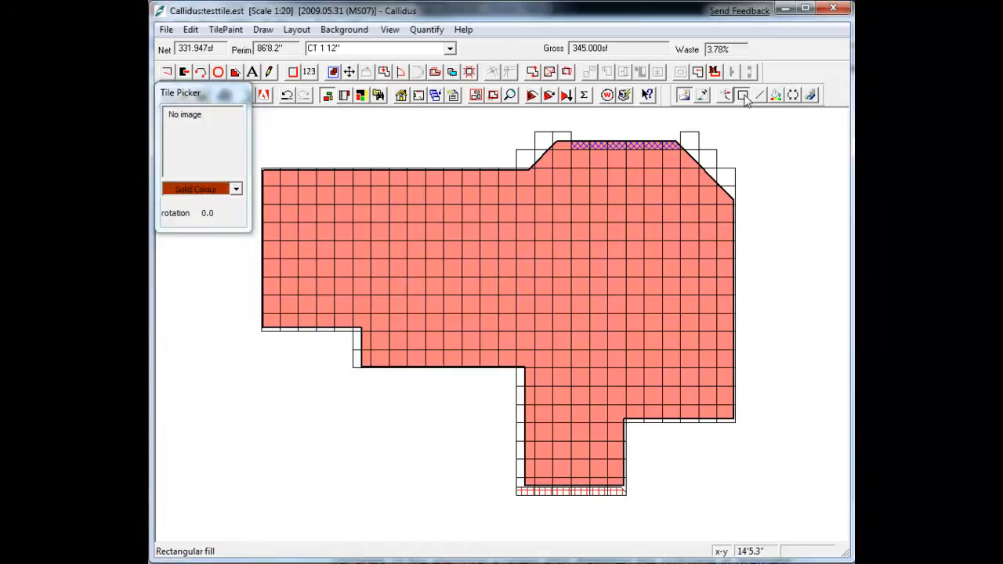
drag(286, 192, 714, 307)
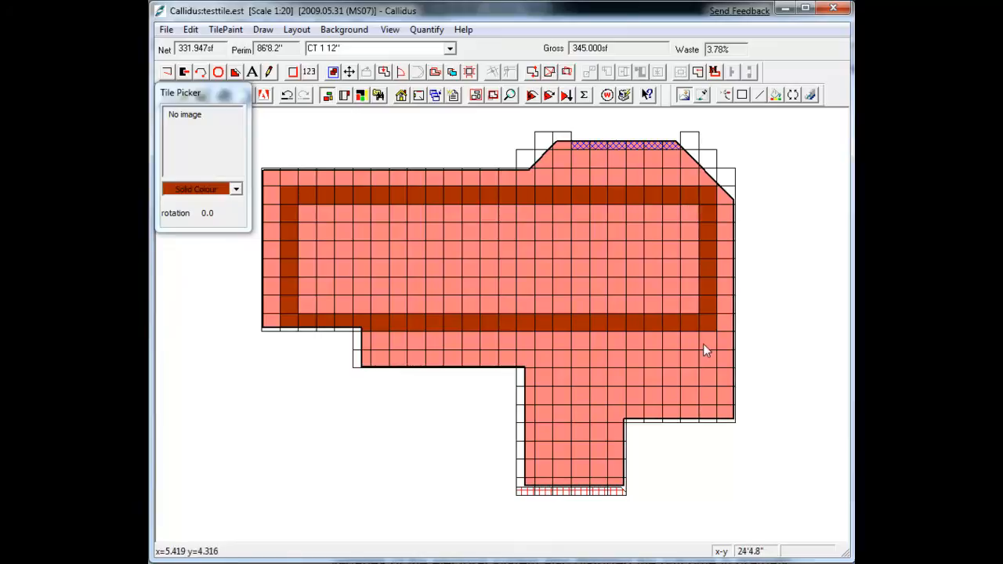
click(286, 97)
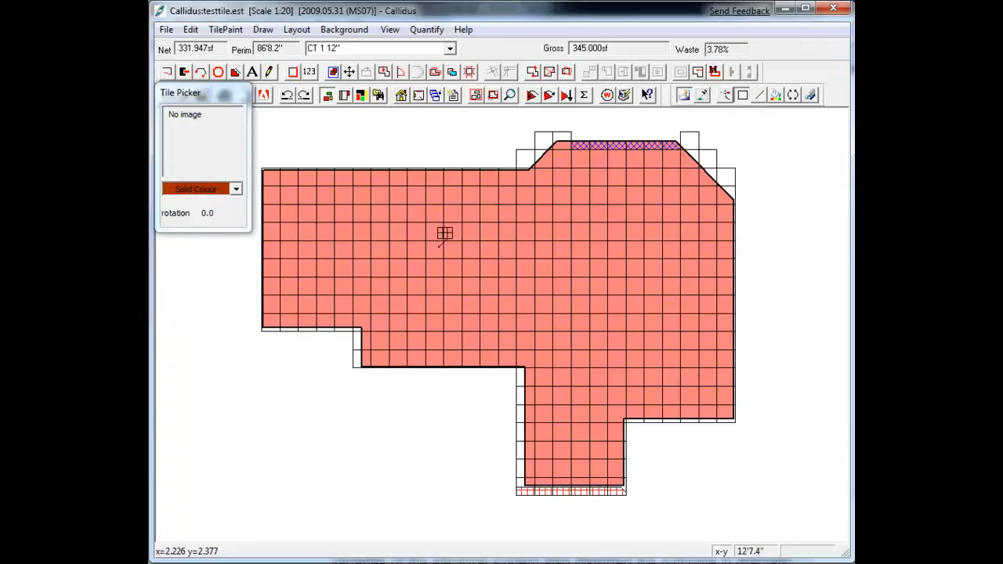
mouse_move(379, 195)
mouse_down()
mouse_move(464, 297)
mouse_move(594, 344)
mouse_move(688, 339)
mouse_move(711, 350)
mouse_up()
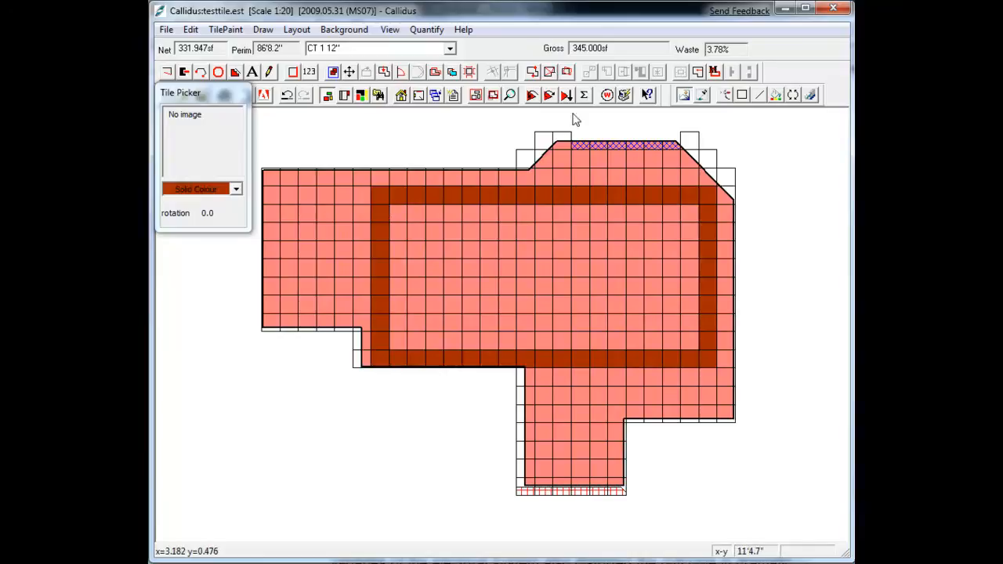
click(287, 95)
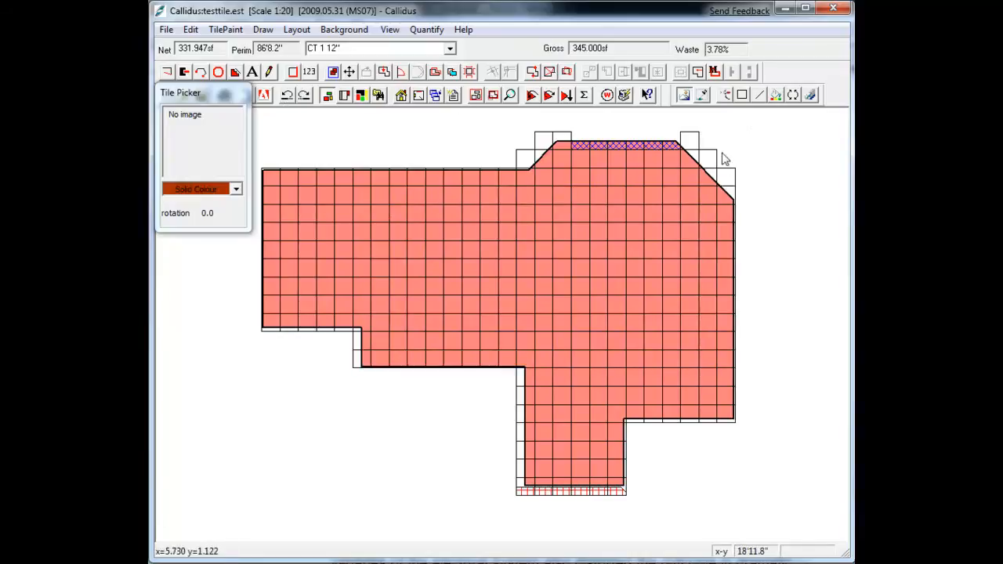
Paint a closed, one-tile-wide brown border with straight line fills, stepping along the room's outline, and hide the Tile Picker
click(760, 95)
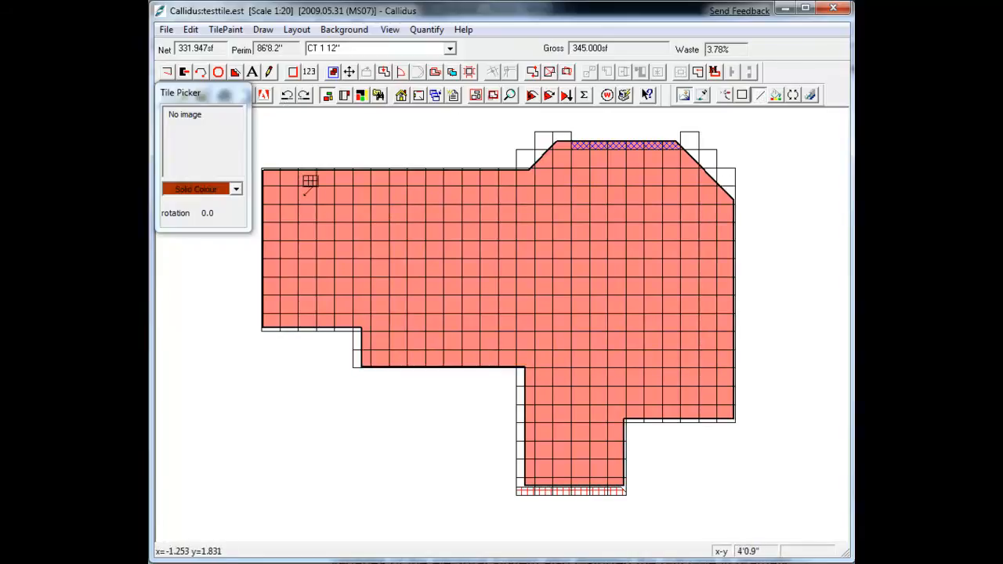
click(284, 195)
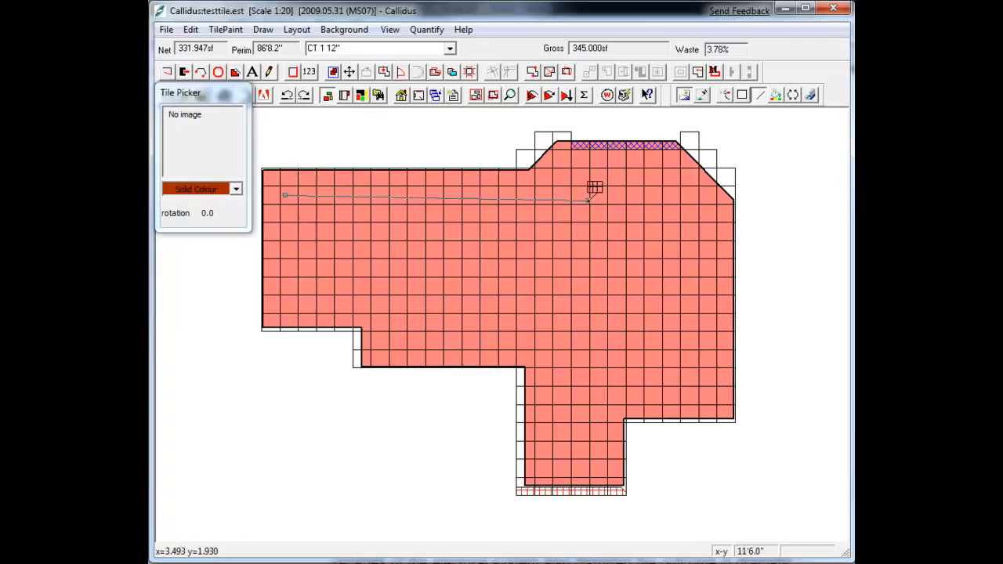
click(586, 196)
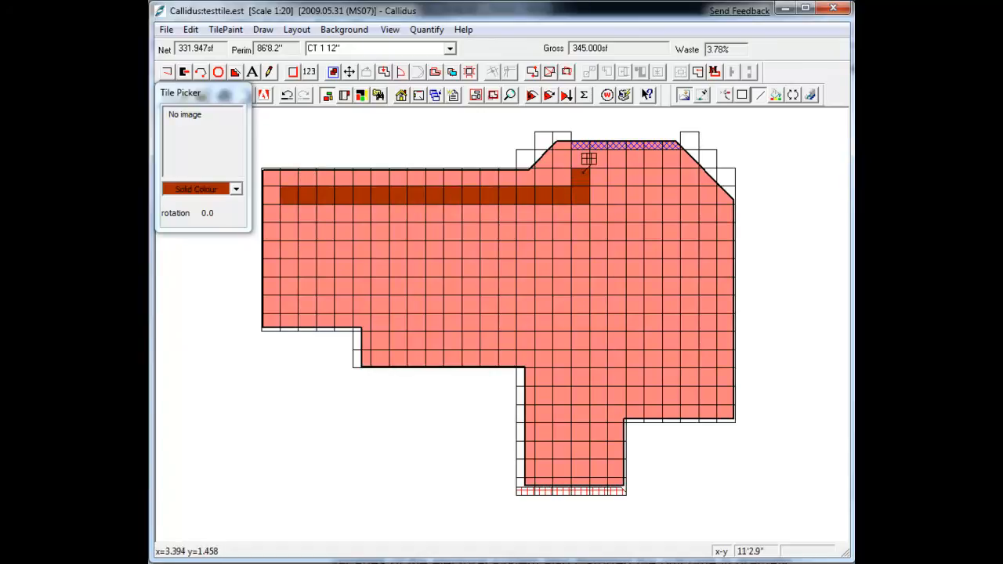
click(678, 166)
click(673, 176)
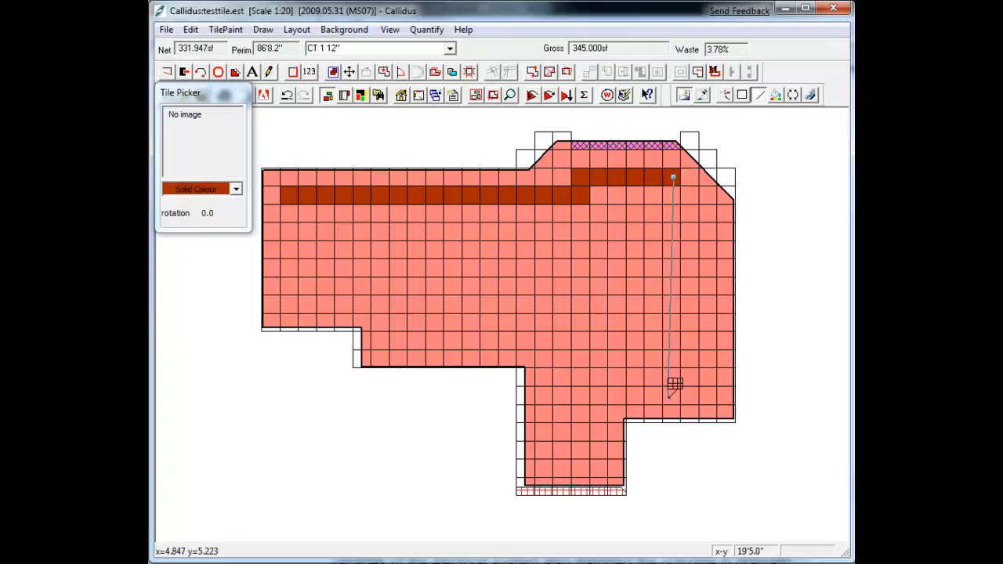
click(678, 392)
click(671, 395)
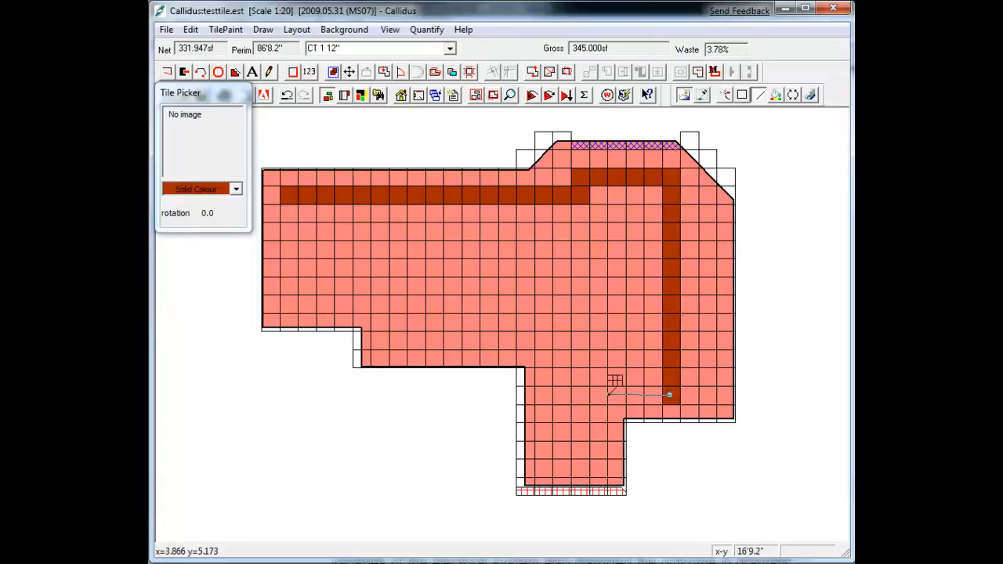
click(543, 395)
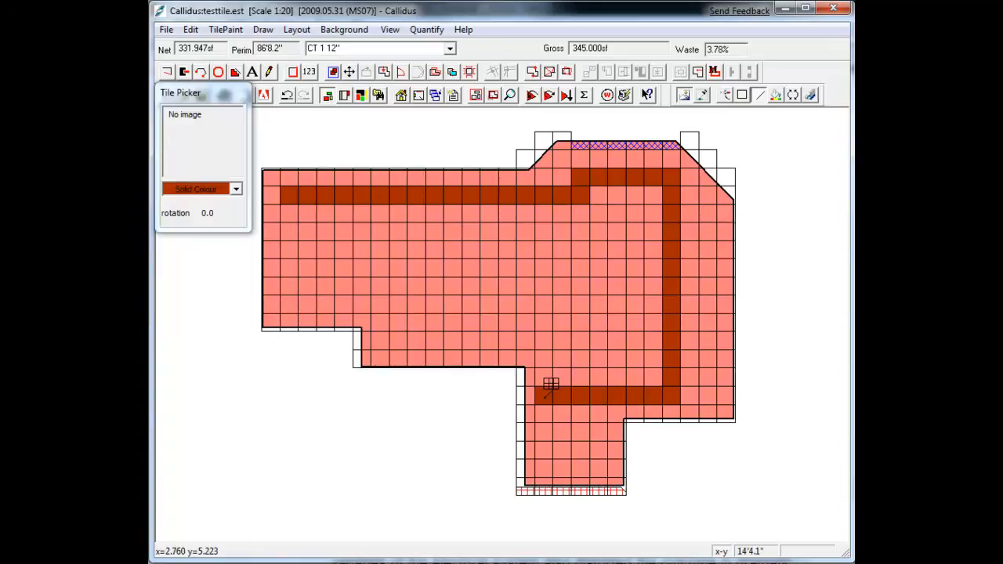
click(545, 304)
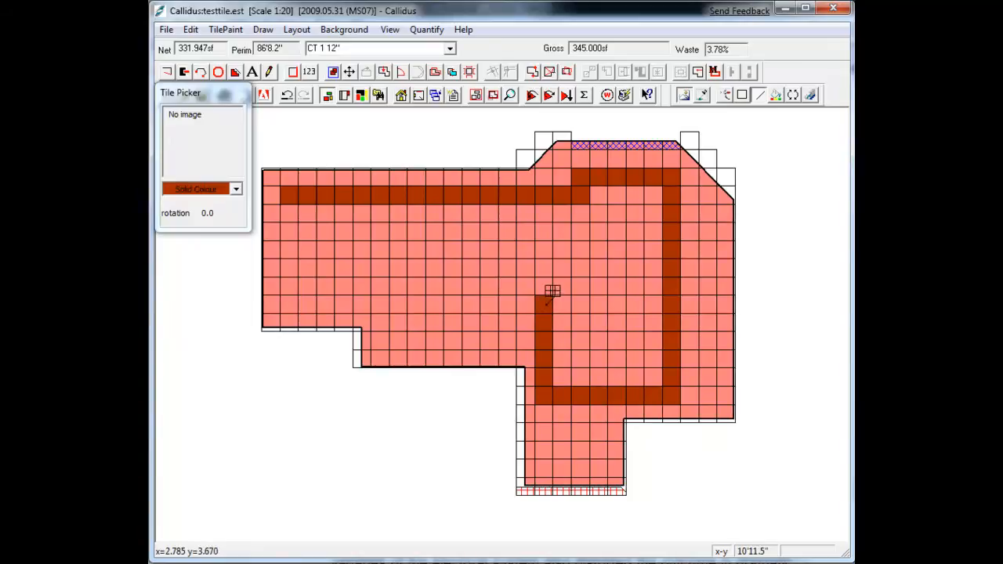
double_click(288, 303)
click(286, 303)
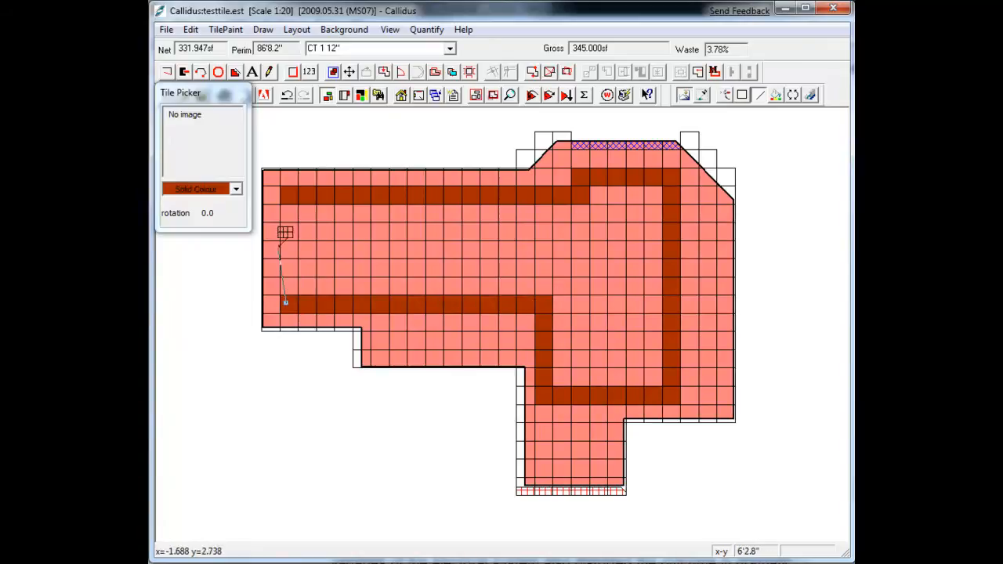
double_click(291, 188)
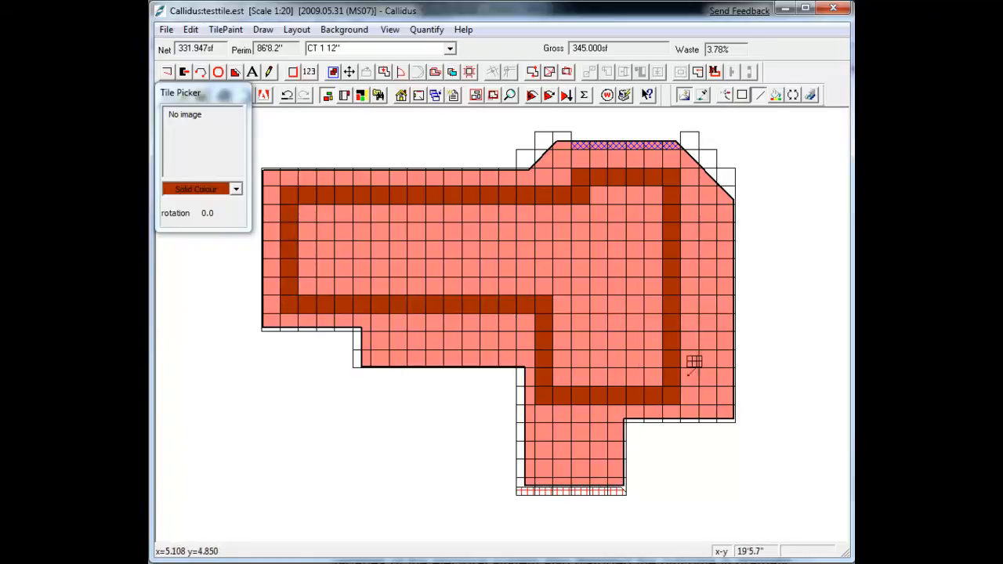
click(681, 96)
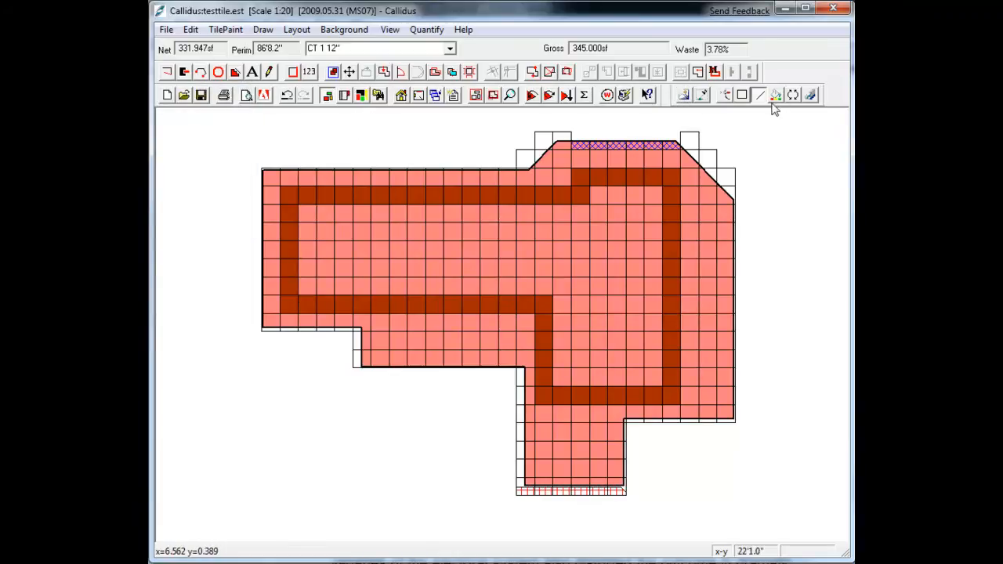
Preview the Colour Summary of FloorPlan report, examine the tile quantities listed for each colour, and close the preview
click(245, 96)
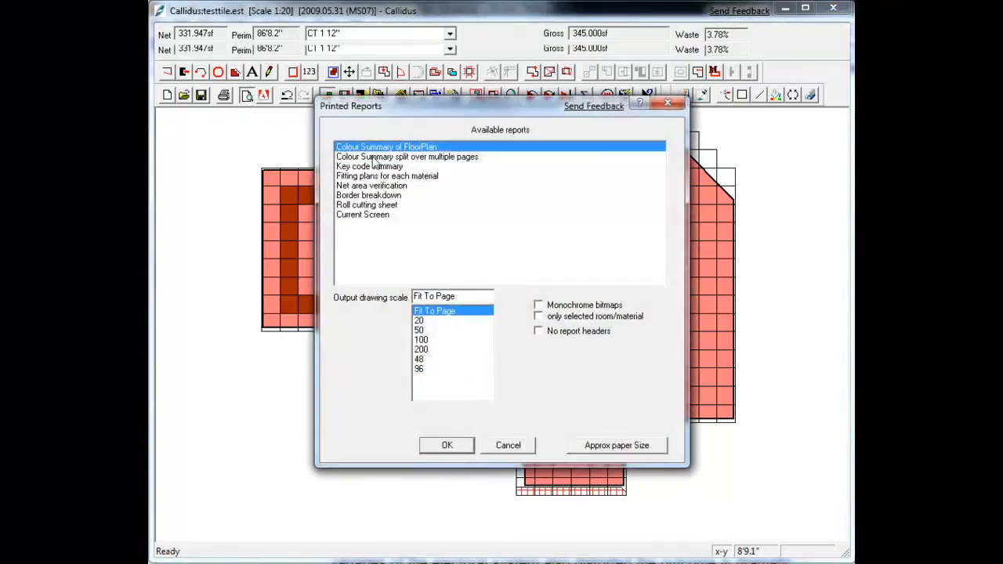
double_click(365, 151)
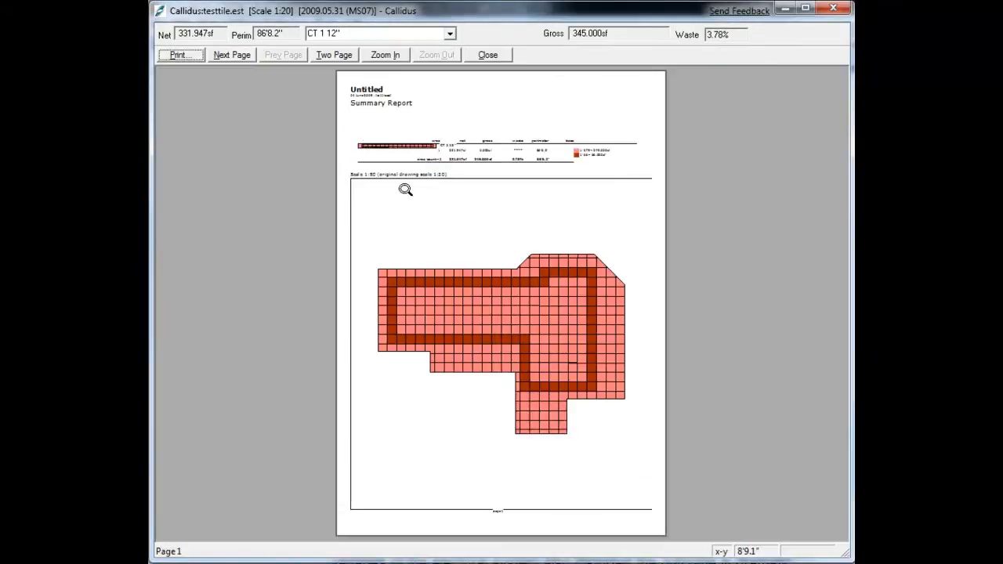
click(385, 56)
click(383, 56)
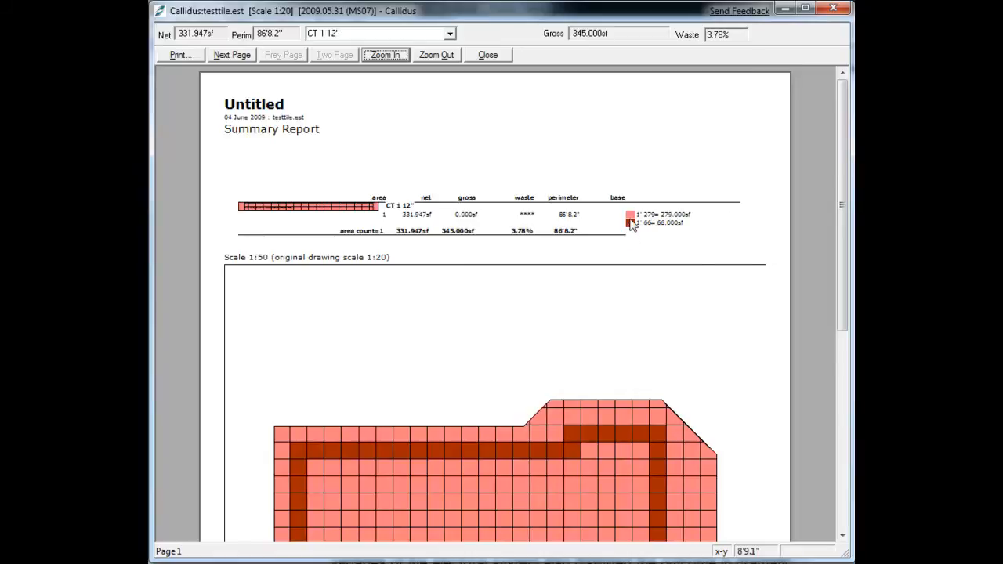
click(383, 57)
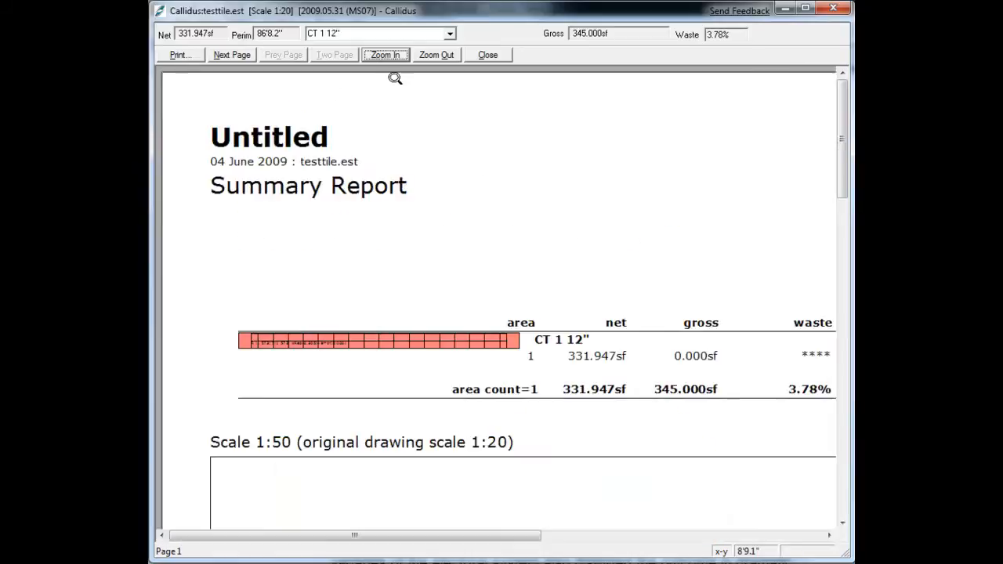
drag(453, 536, 697, 539)
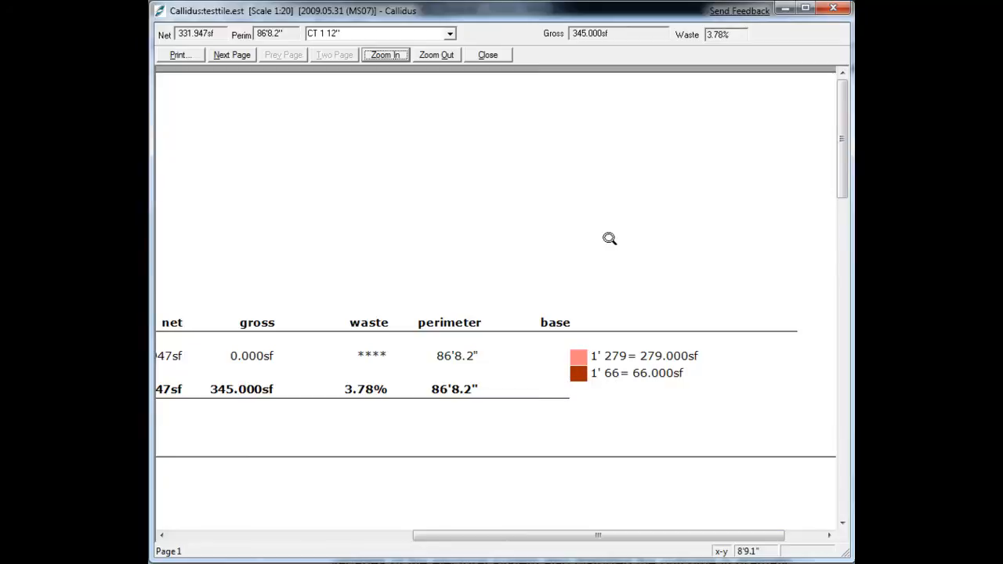
click(437, 54)
click(436, 55)
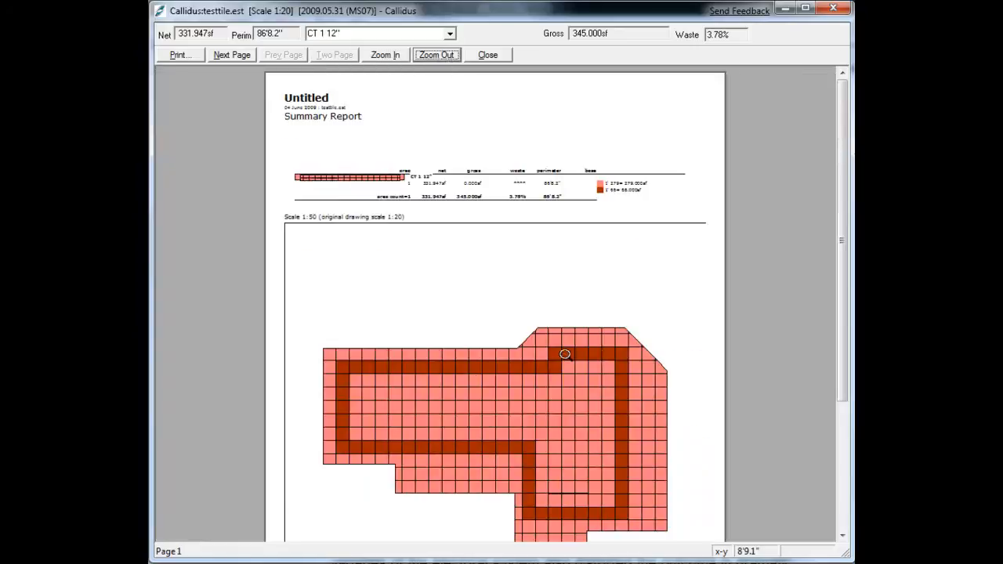
click(493, 56)
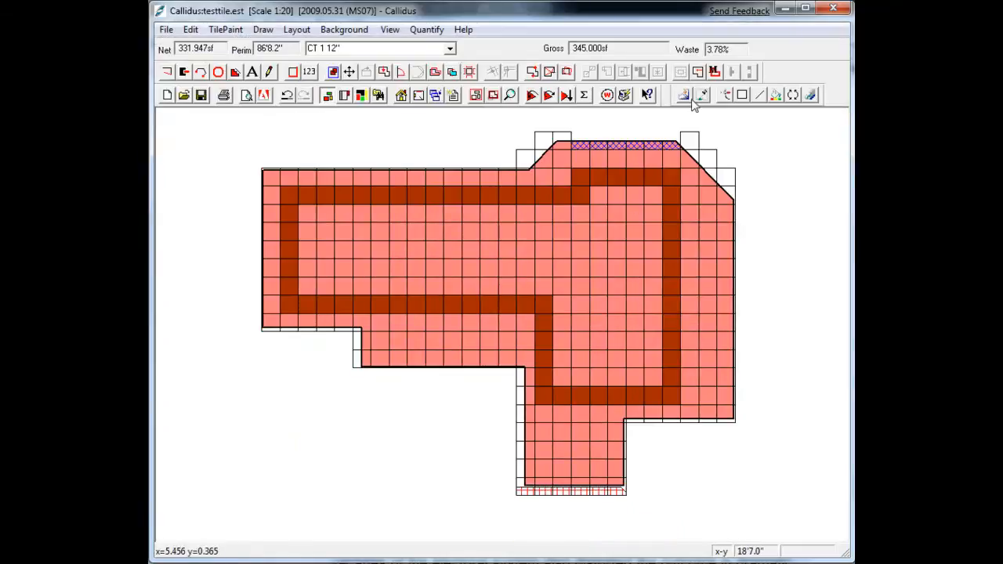
Show the Tile Picker and choose light orange as the solid paint colour
click(682, 95)
click(238, 190)
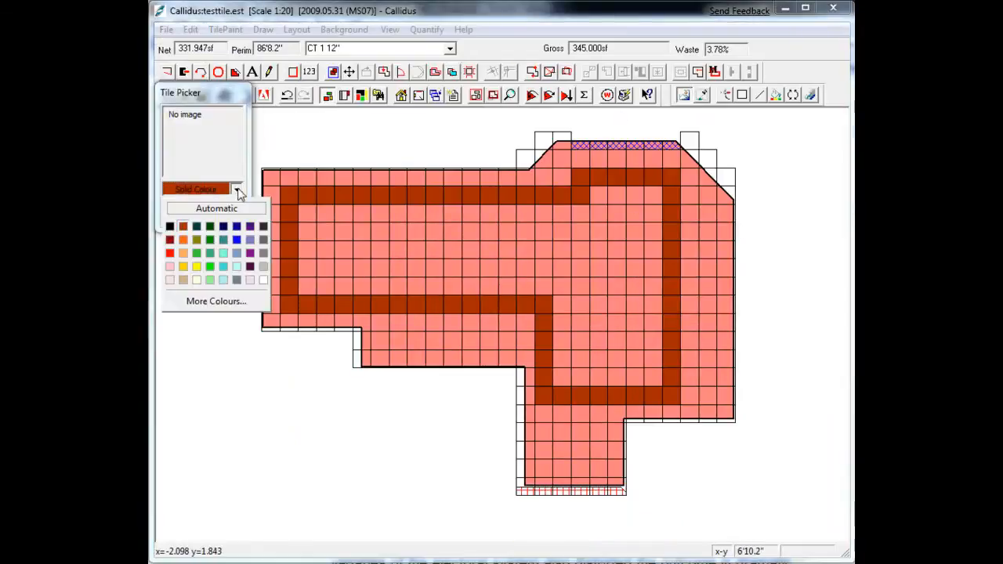
click(182, 253)
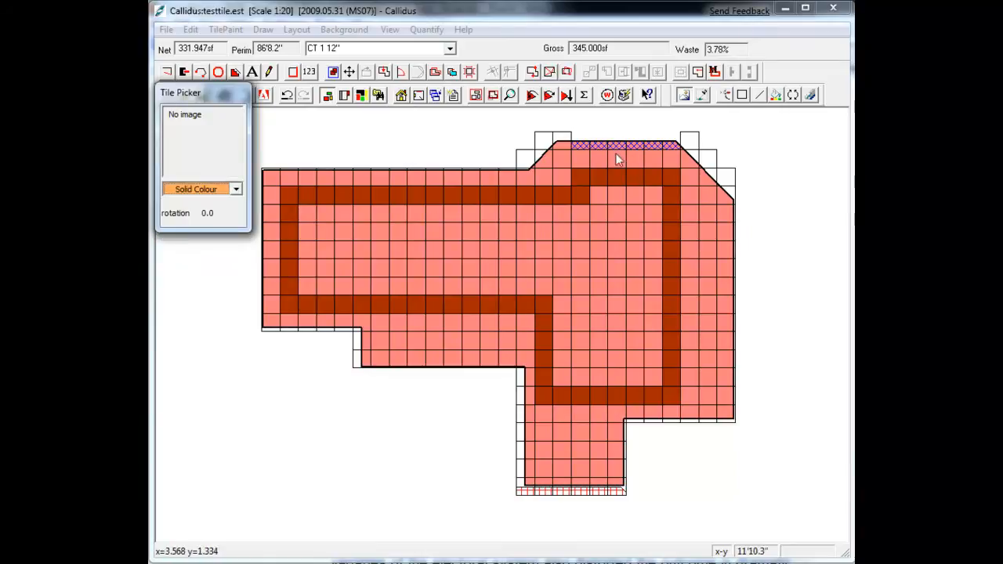
Paint a closed, one-tile-wide light orange border just inside the brown one with straight line fills, and hide the Tile Picker
click(743, 95)
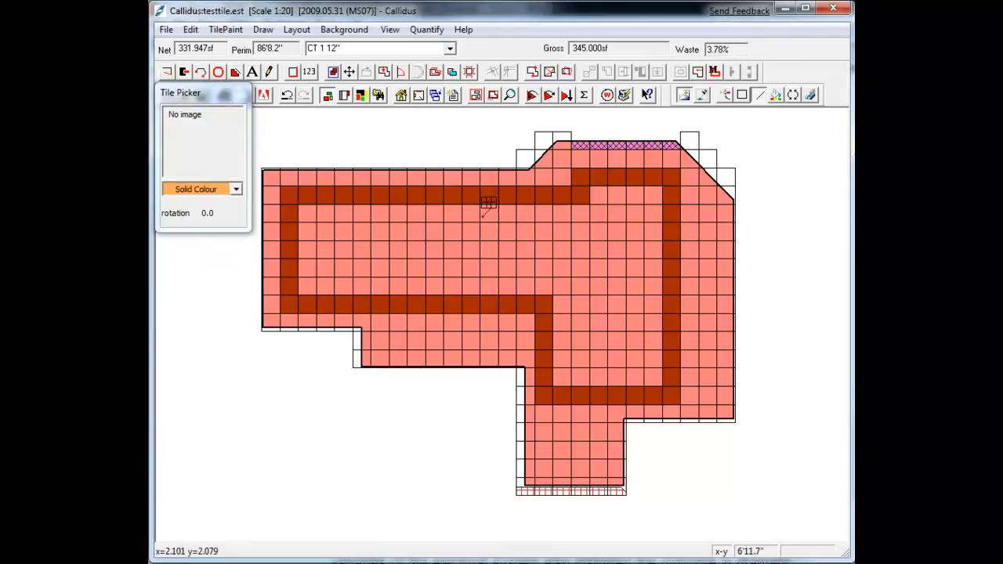
drag(306, 214, 598, 213)
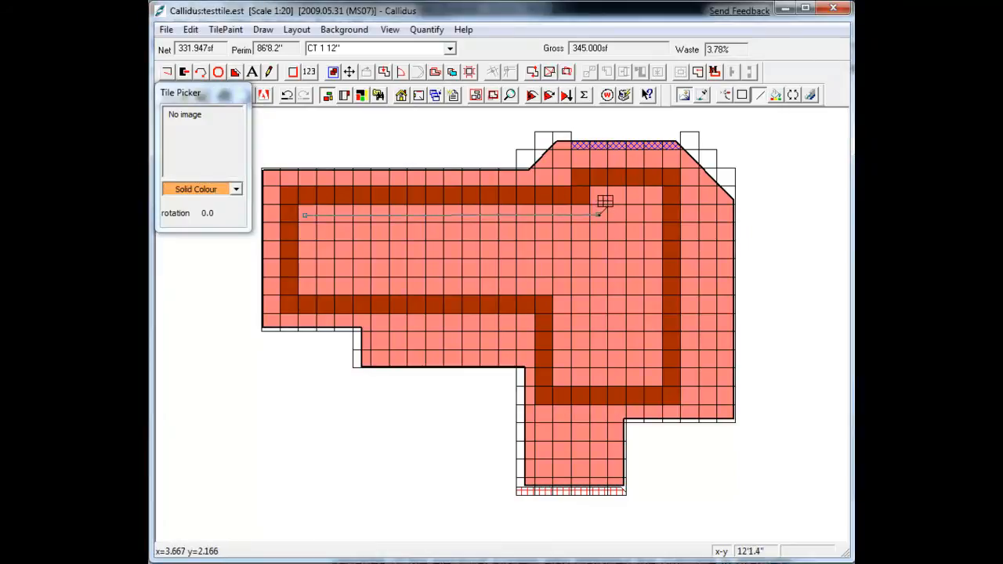
click(597, 194)
click(653, 194)
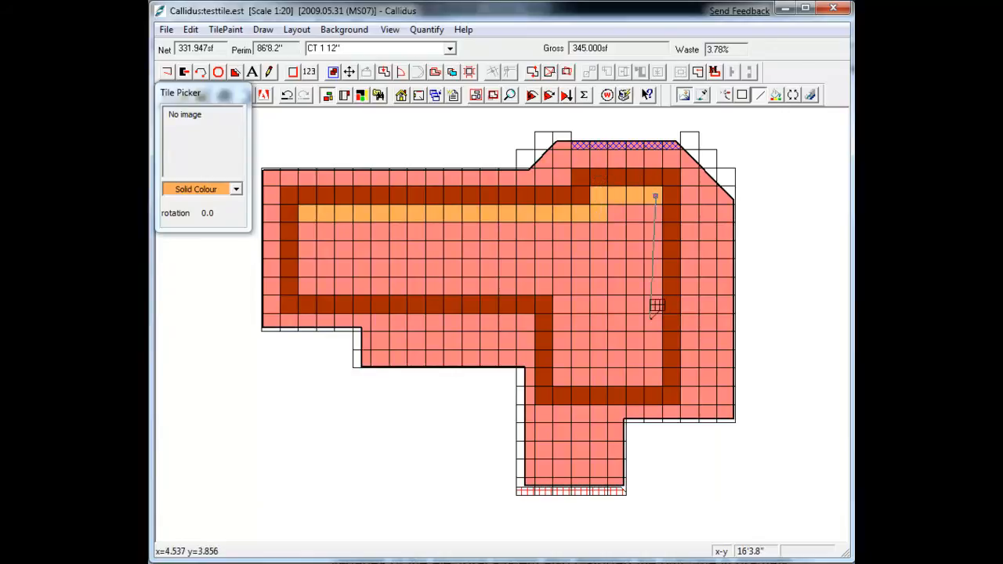
click(654, 374)
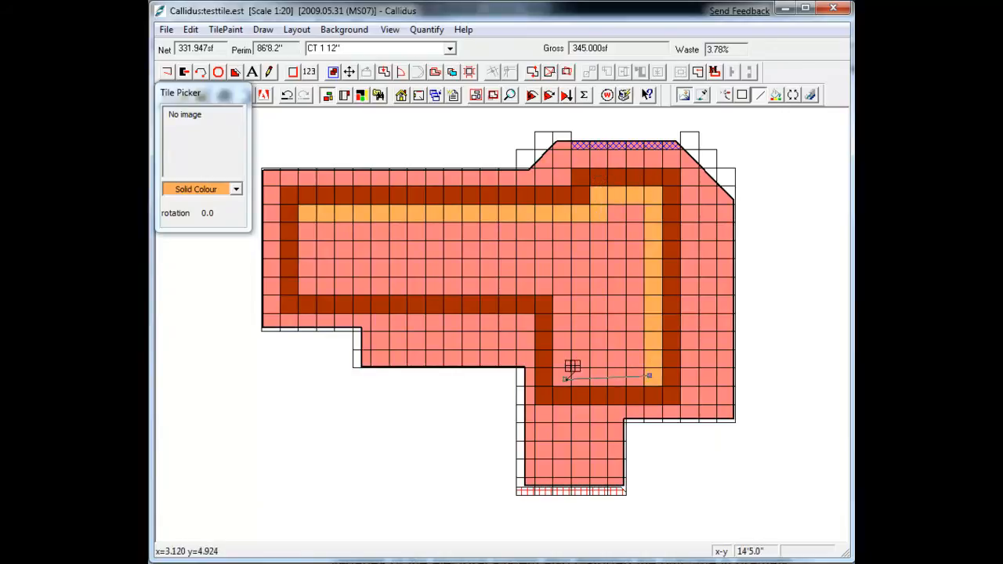
click(564, 378)
click(564, 287)
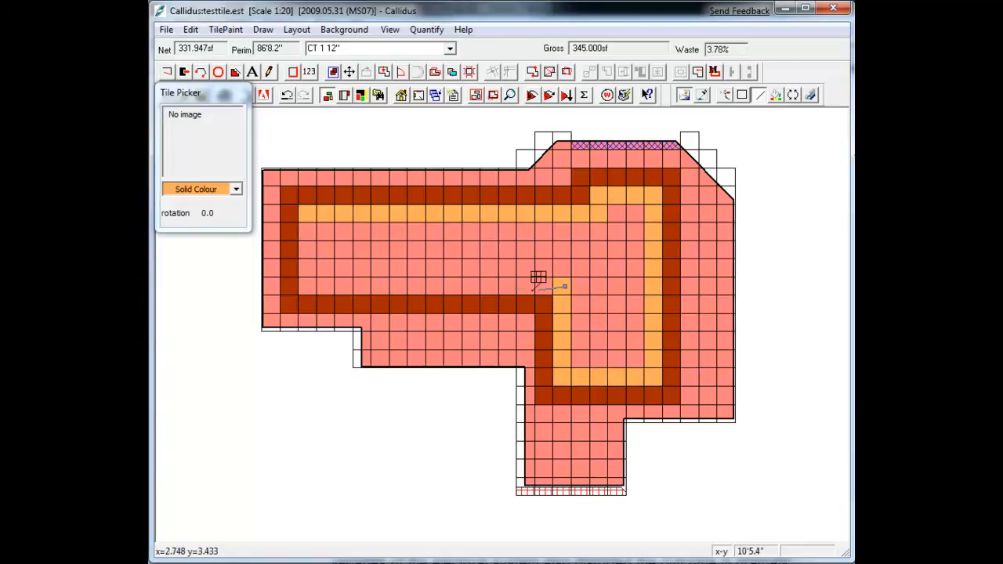
click(305, 287)
click(307, 212)
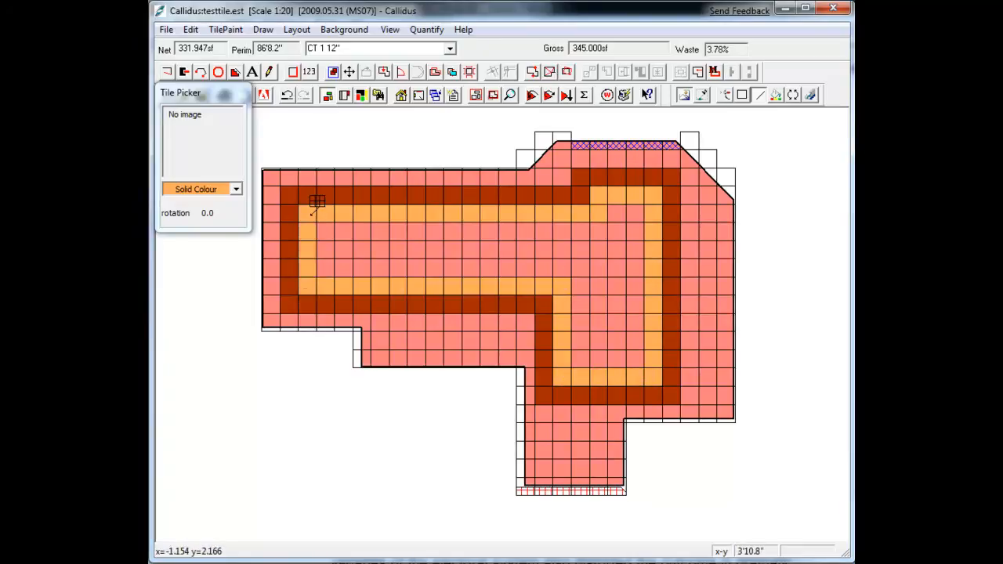
click(684, 95)
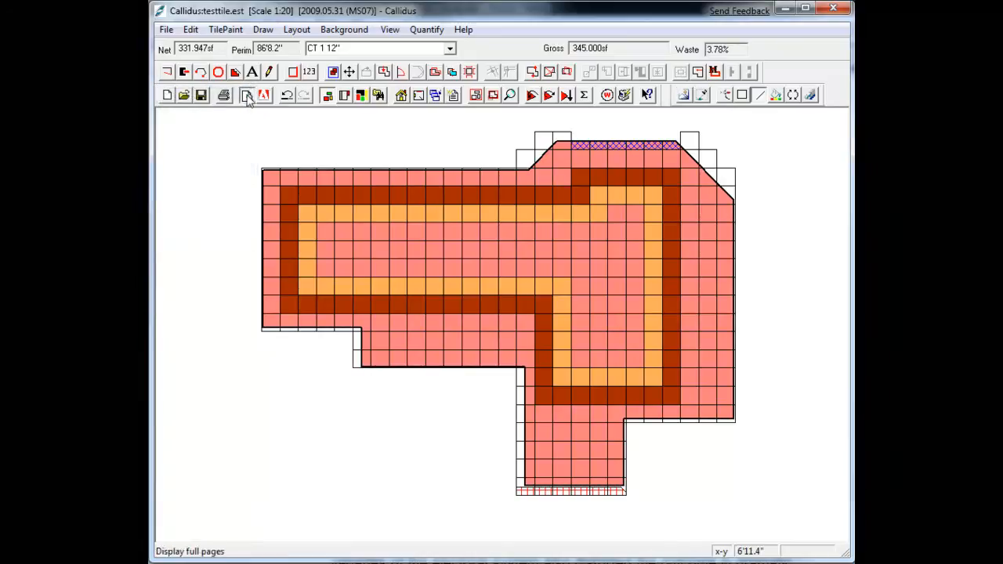
Preview the Colour Summary of FloorPlan report again to check the tile quantities with the light orange border included, and close it
click(246, 95)
double_click(374, 148)
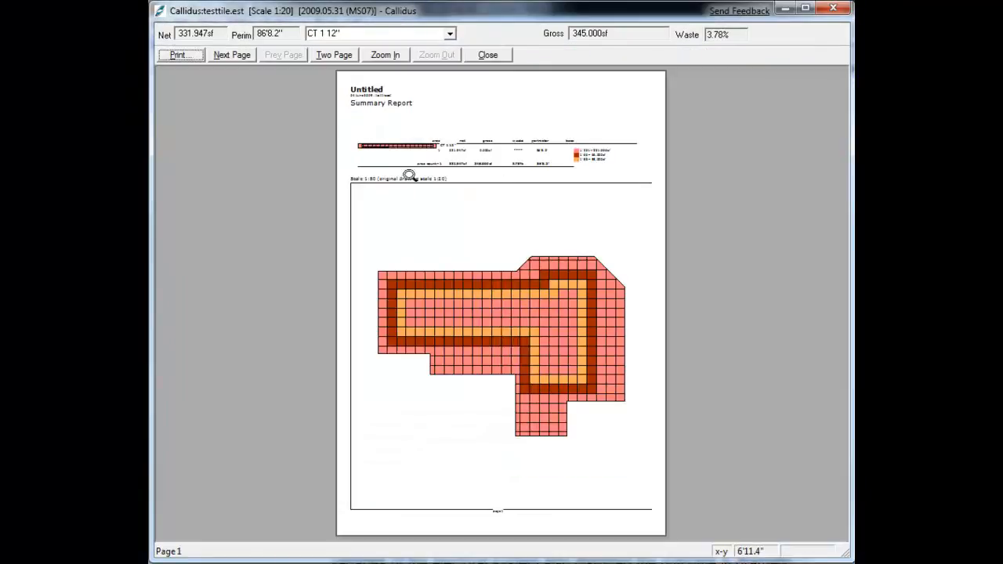
click(380, 58)
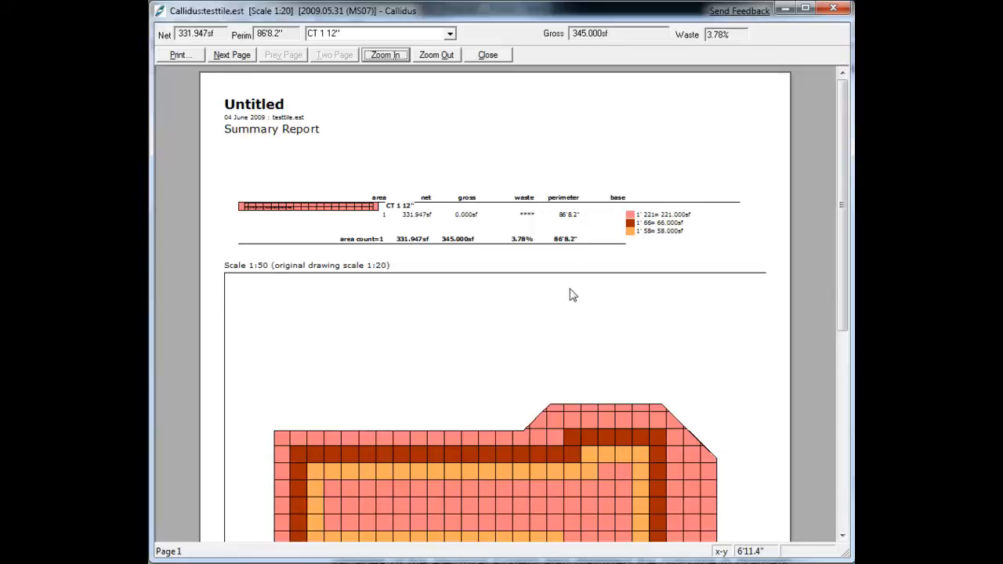
click(487, 55)
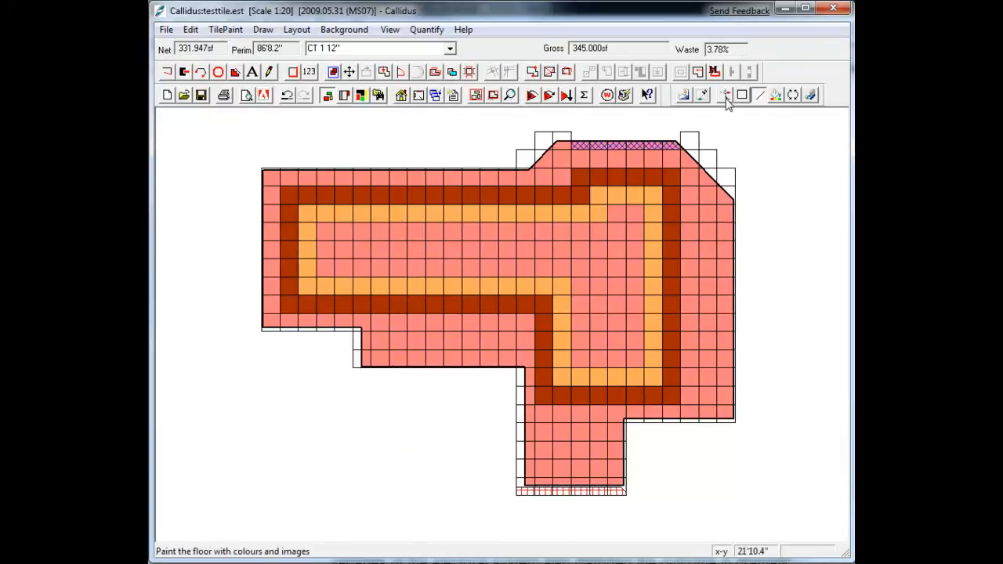
Paint scattered light orange accent tiles individually inside the borders, plus a short run of tiles beside the room's right-hand wall
click(759, 97)
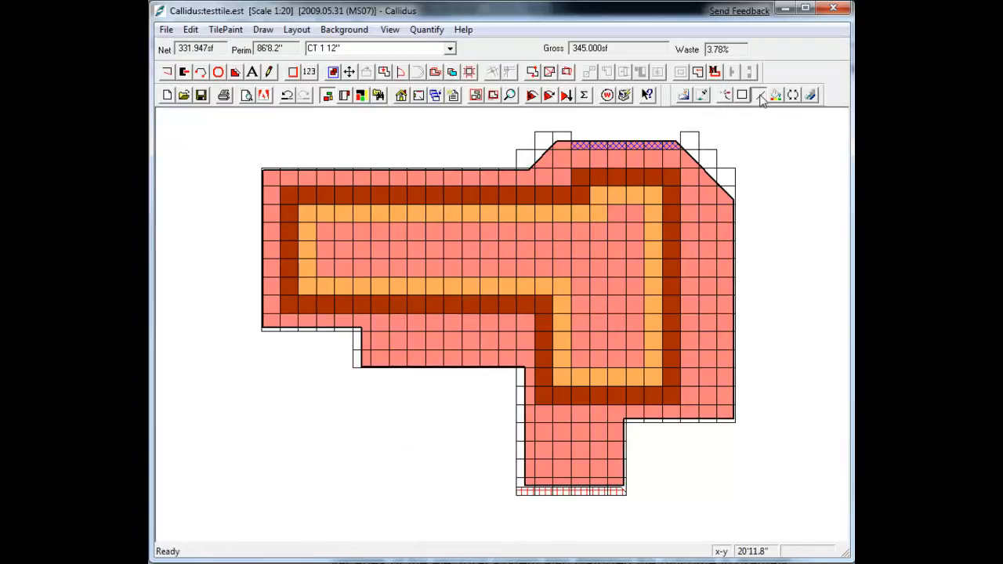
click(741, 99)
click(724, 96)
click(617, 249)
click(456, 248)
click(360, 248)
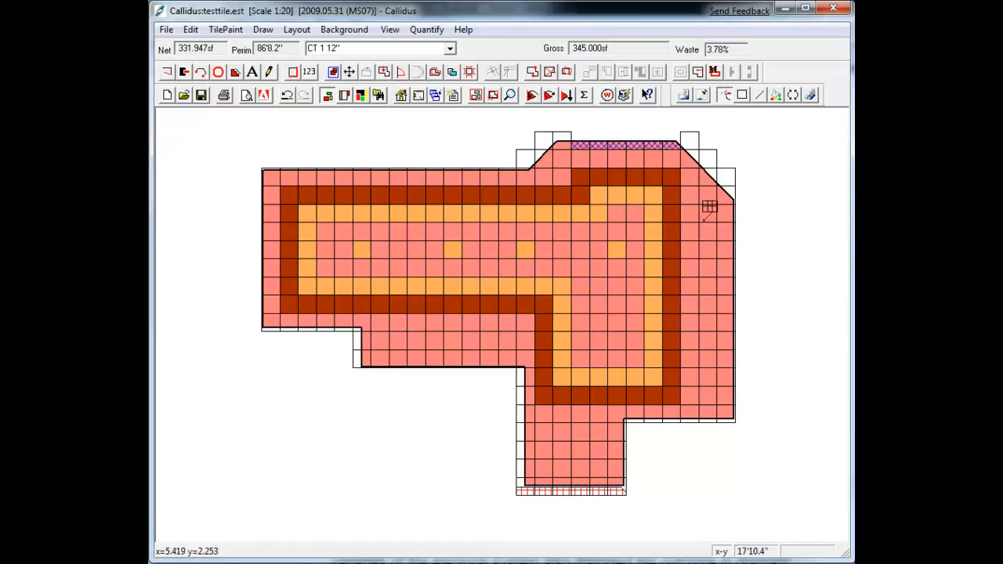
drag(711, 217, 716, 249)
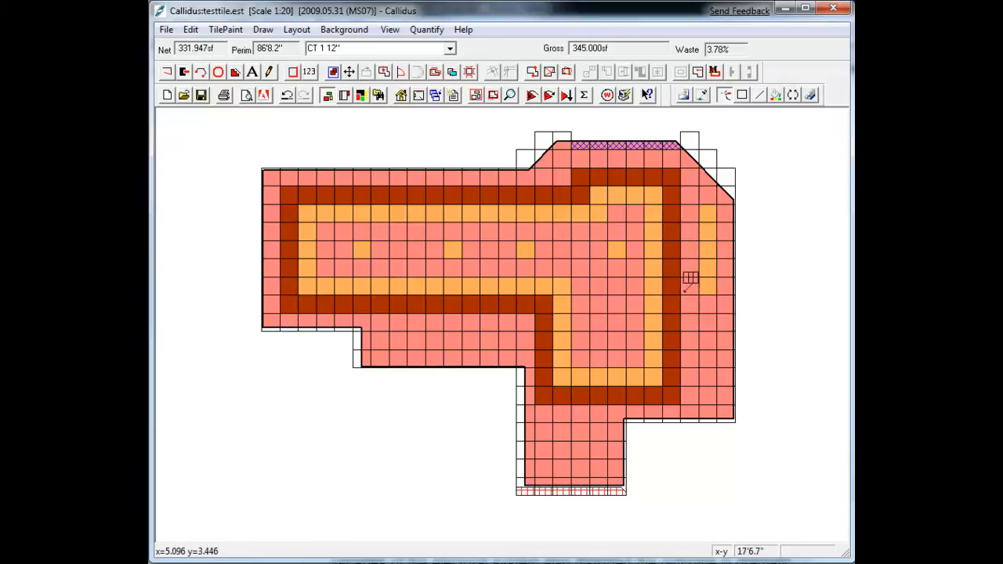
click(707, 320)
click(617, 315)
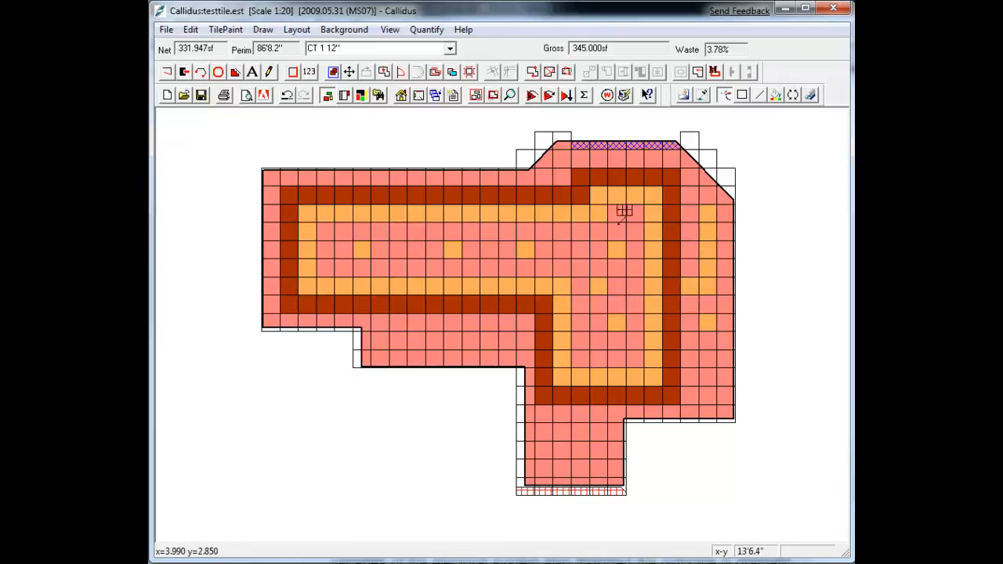
Reset the Tile Picker's solid colour to Automatic and sample brown from the outer border as the paint colour
click(684, 95)
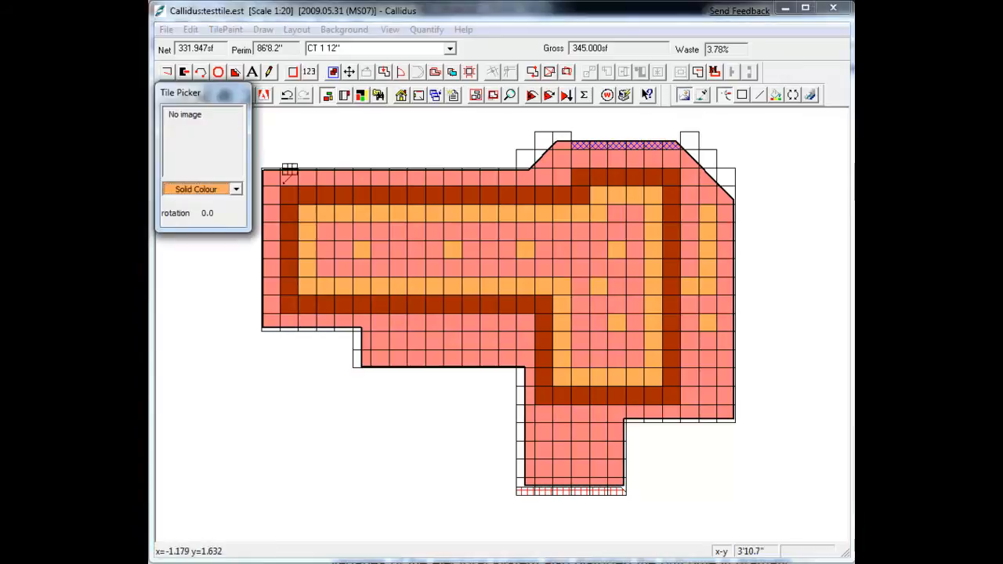
click(237, 188)
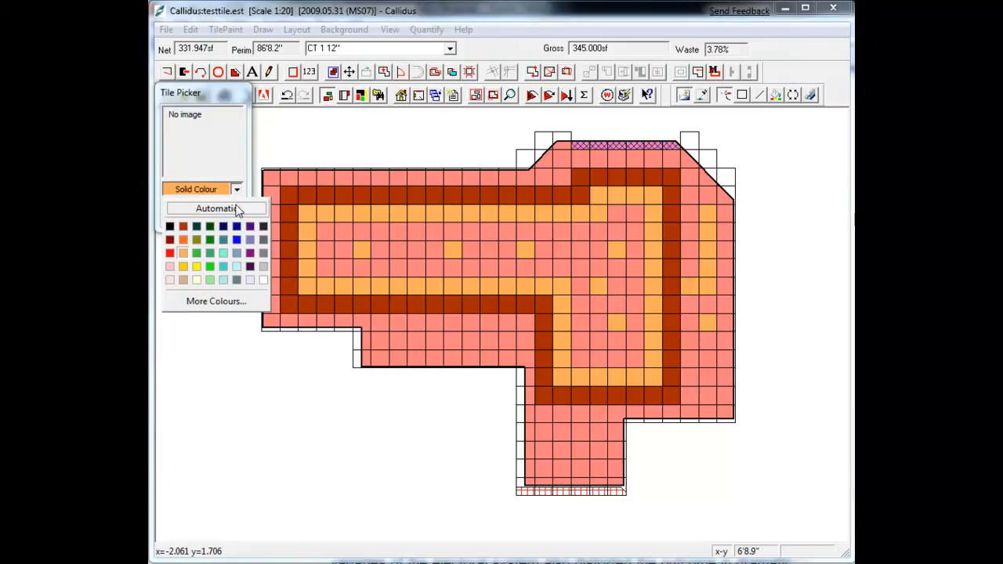
click(237, 208)
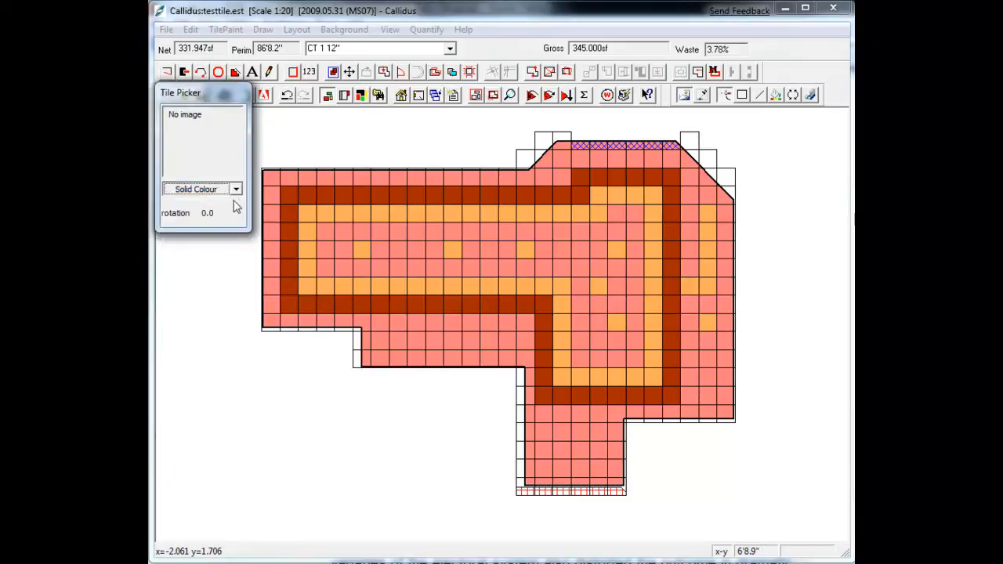
click(705, 94)
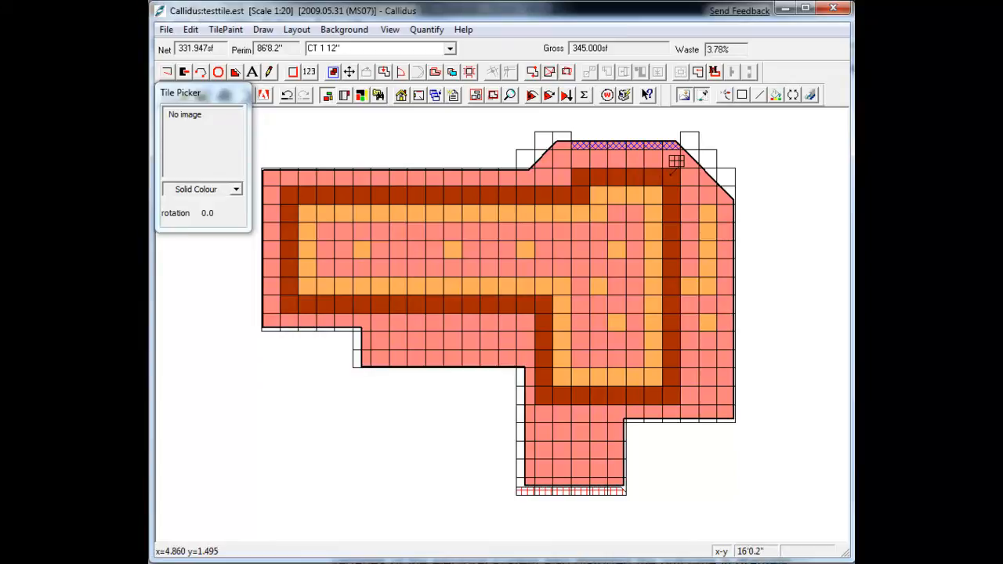
click(670, 175)
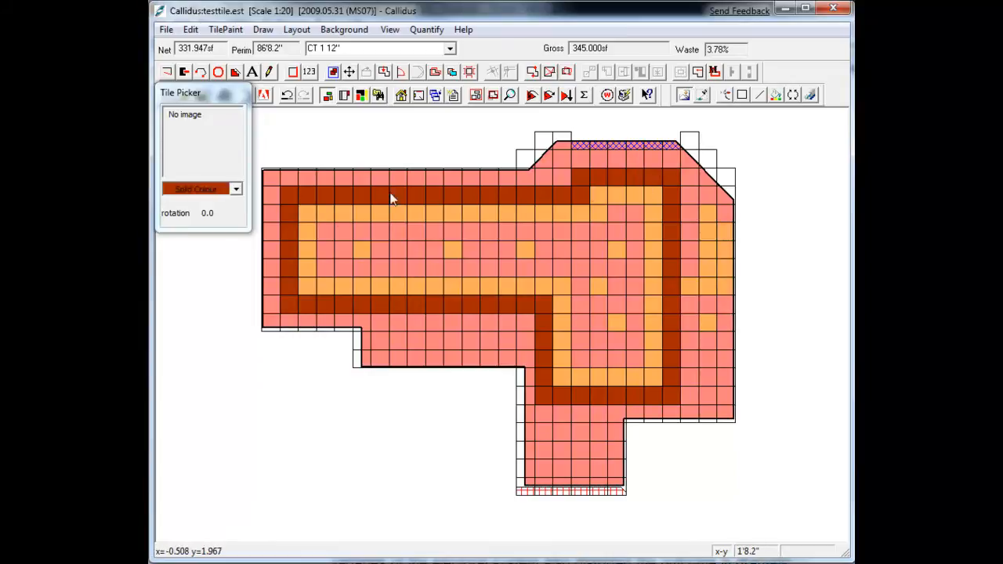
Paint scattered brown accent tiles individually inside the borders, in the lower strip and beside the right-hand wall, and hide the Tile Picker
click(728, 100)
click(580, 249)
click(506, 250)
click(488, 249)
click(416, 250)
click(379, 232)
click(343, 267)
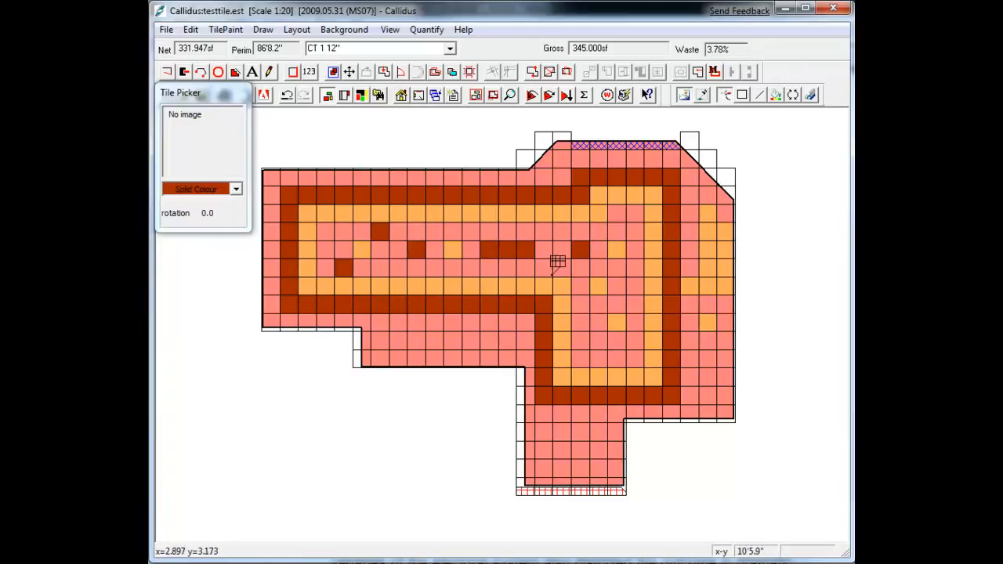
click(579, 286)
click(580, 339)
click(598, 358)
click(489, 340)
click(415, 340)
click(452, 340)
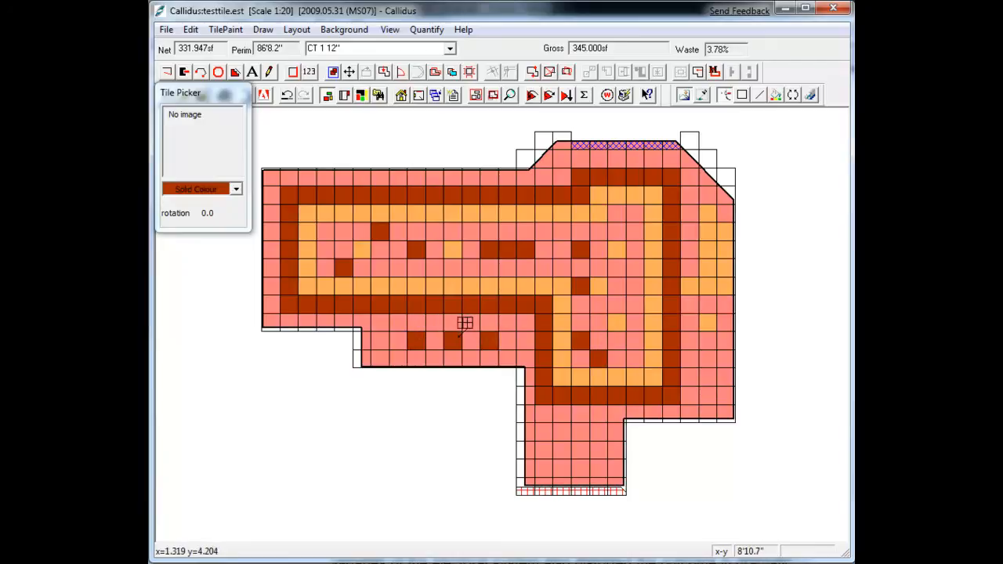
click(707, 340)
click(708, 304)
click(708, 249)
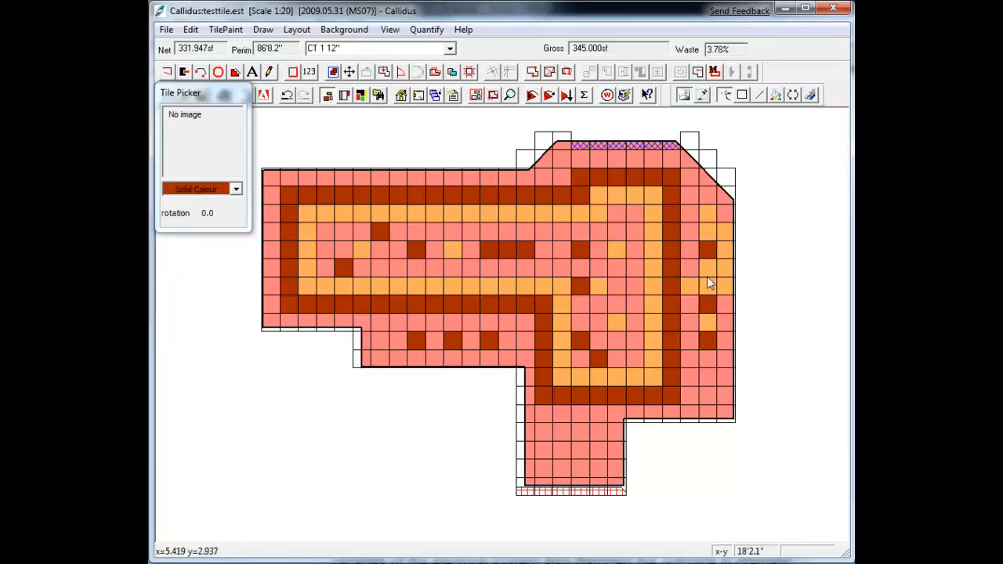
click(683, 95)
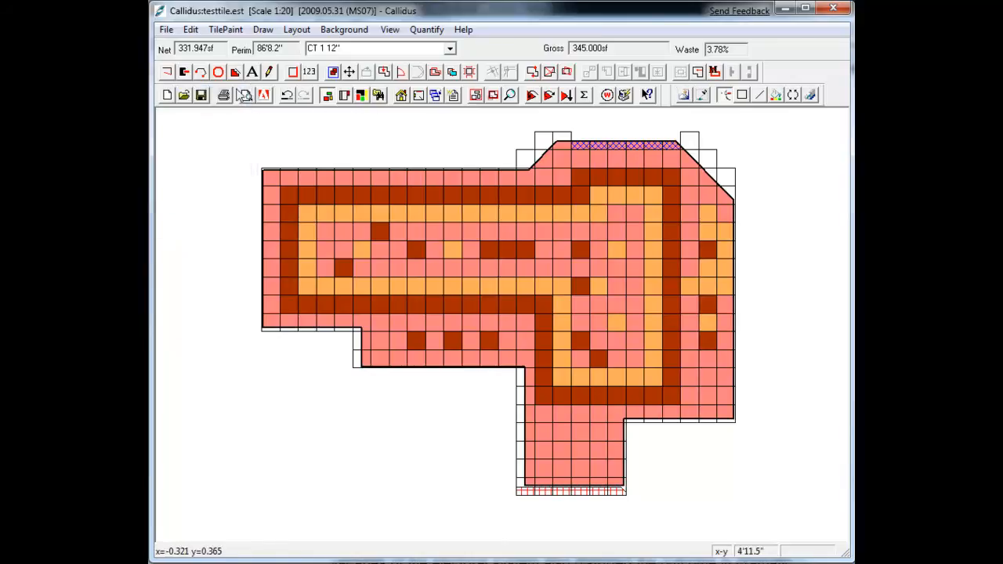
Preview the Colour Summary of FloorPlan report once more and examine the tile quantities per colour for the layout with accent tiles
click(245, 94)
double_click(369, 147)
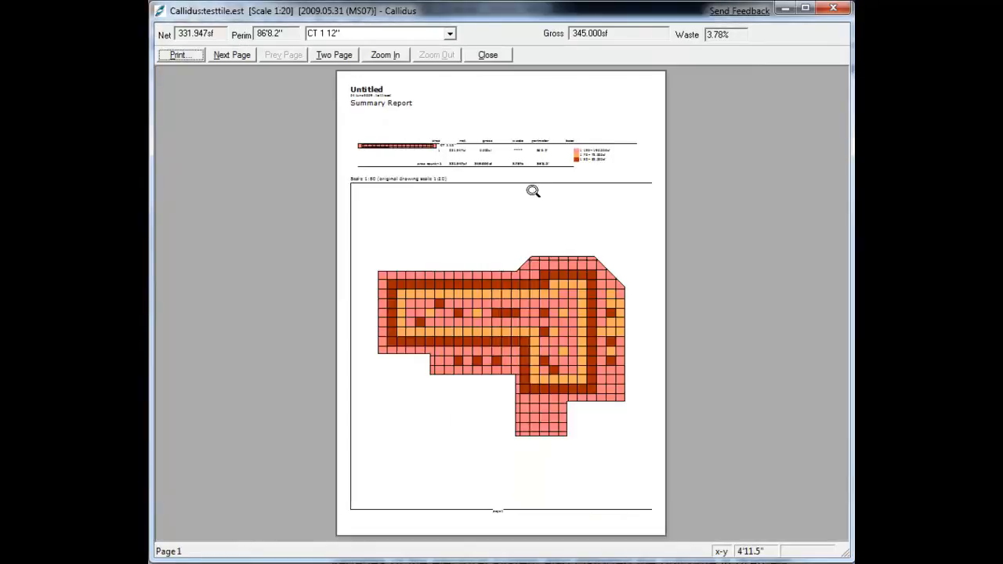
click(383, 56)
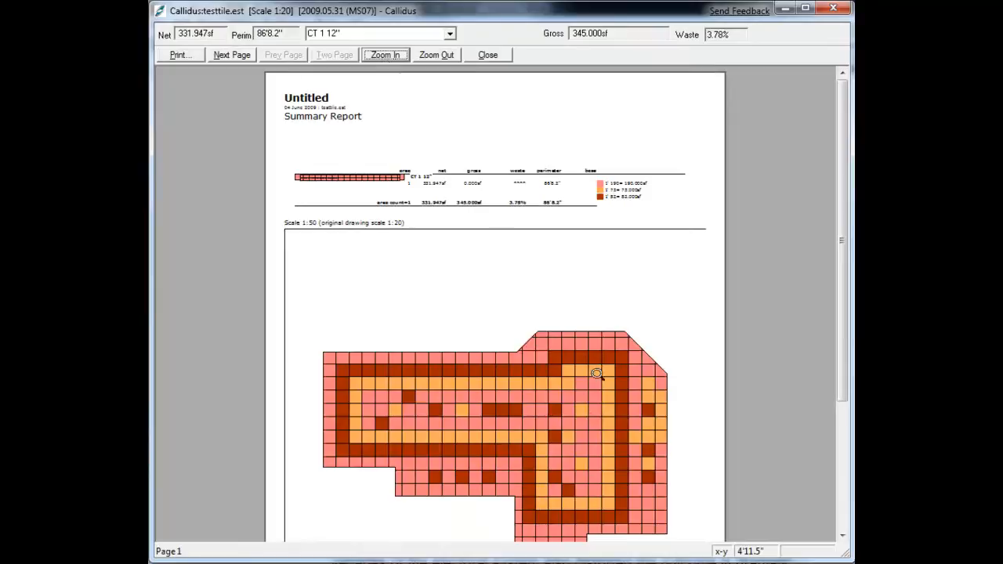
click(374, 56)
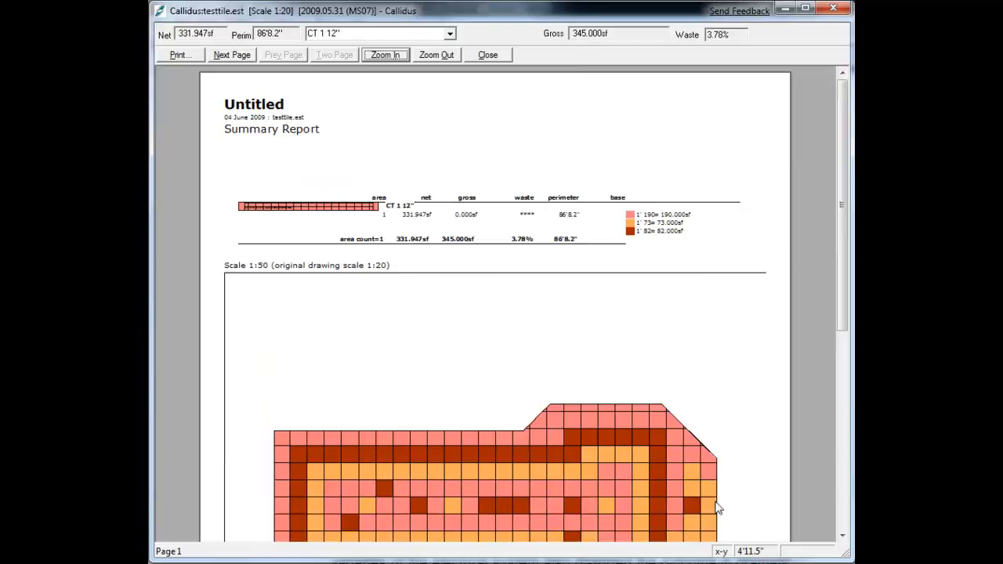
Close the report preview and lay out the CT 1 12" tiles across the large angled room
click(487, 55)
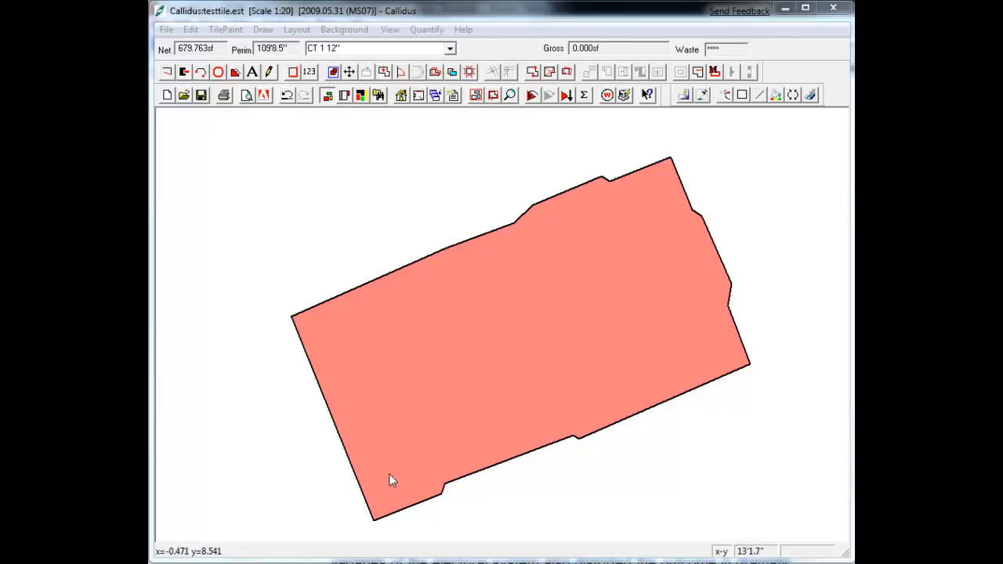
click(531, 95)
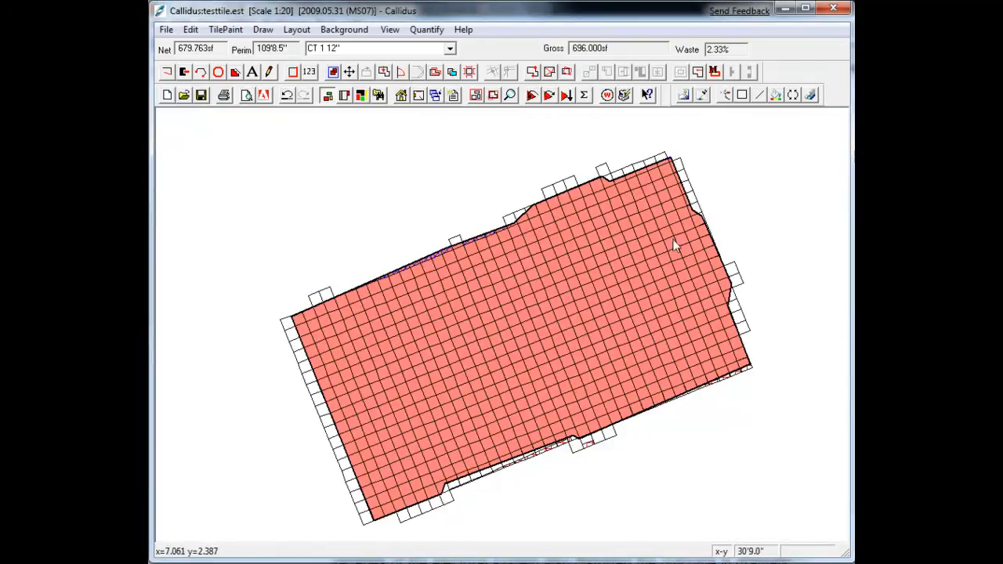
Paint a yellow rectangular border one tile wide just inside the angled room's walls, following the rotated tile grid
click(683, 96)
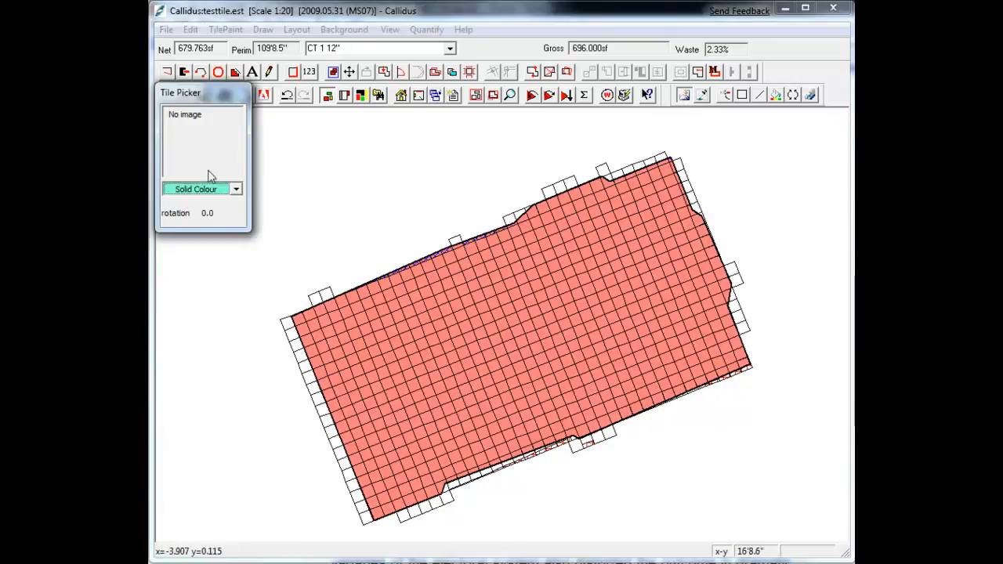
click(236, 189)
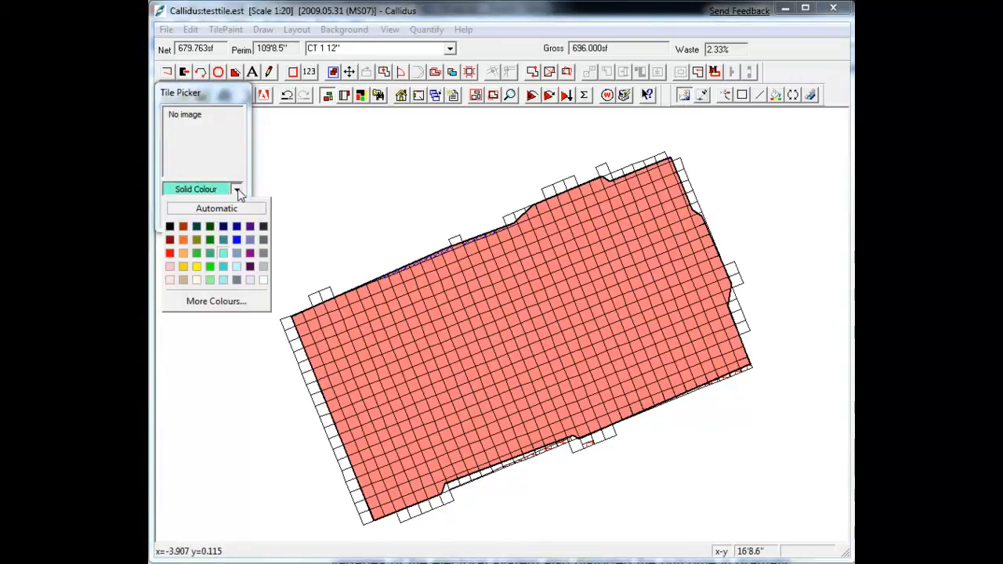
click(195, 266)
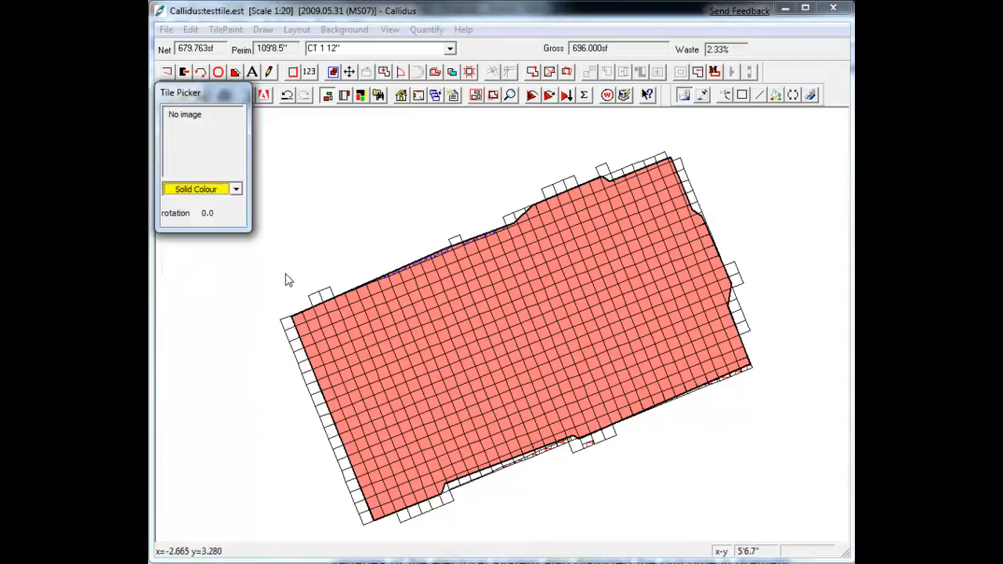
click(745, 99)
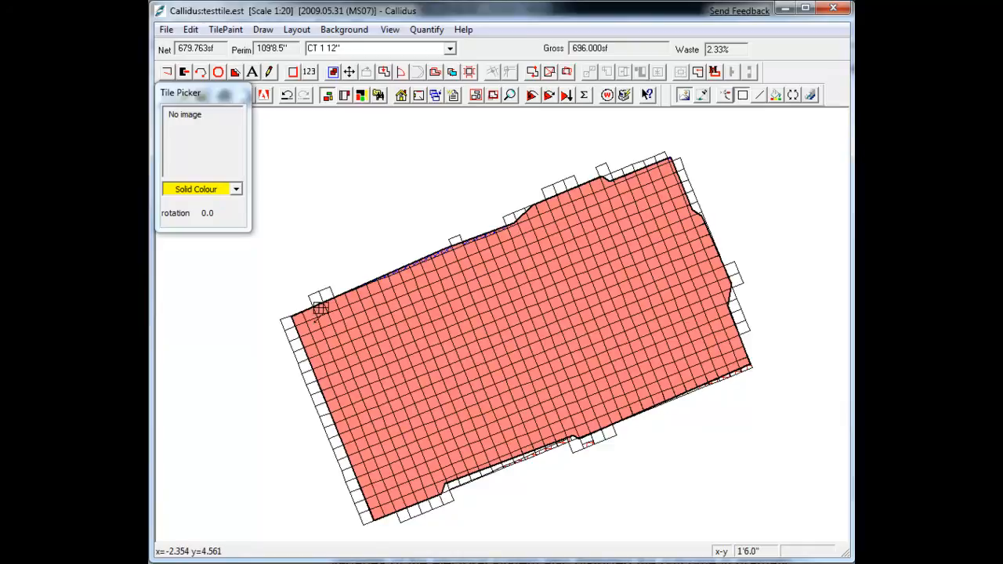
click(320, 308)
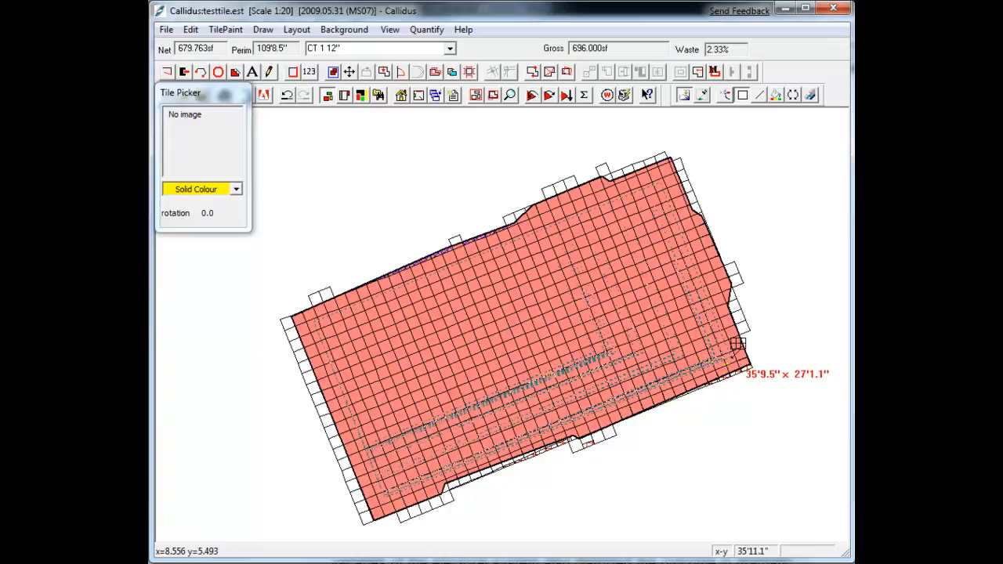
click(735, 360)
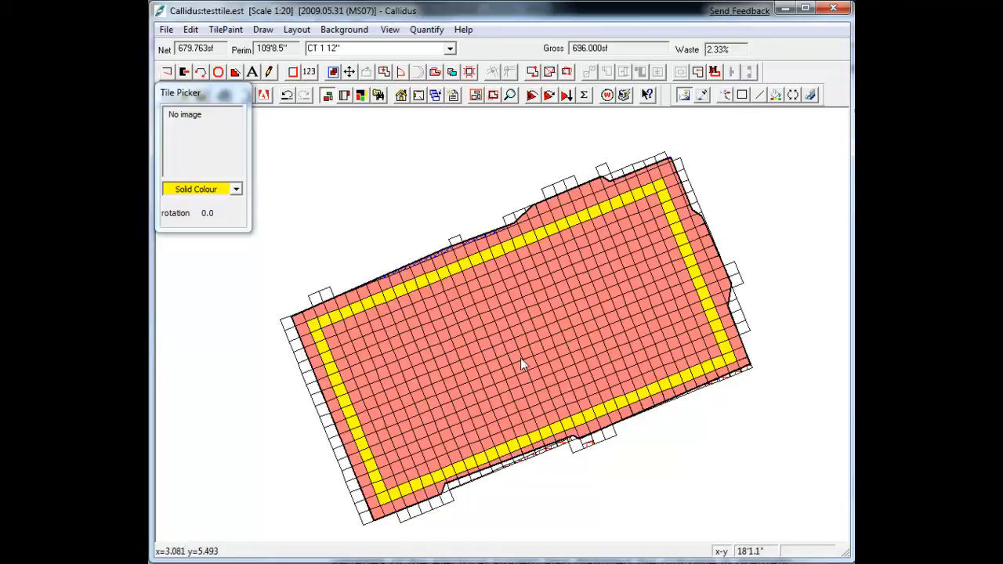
Paint a dark red rectangular border one tile wide directly inside the yellow border
click(236, 190)
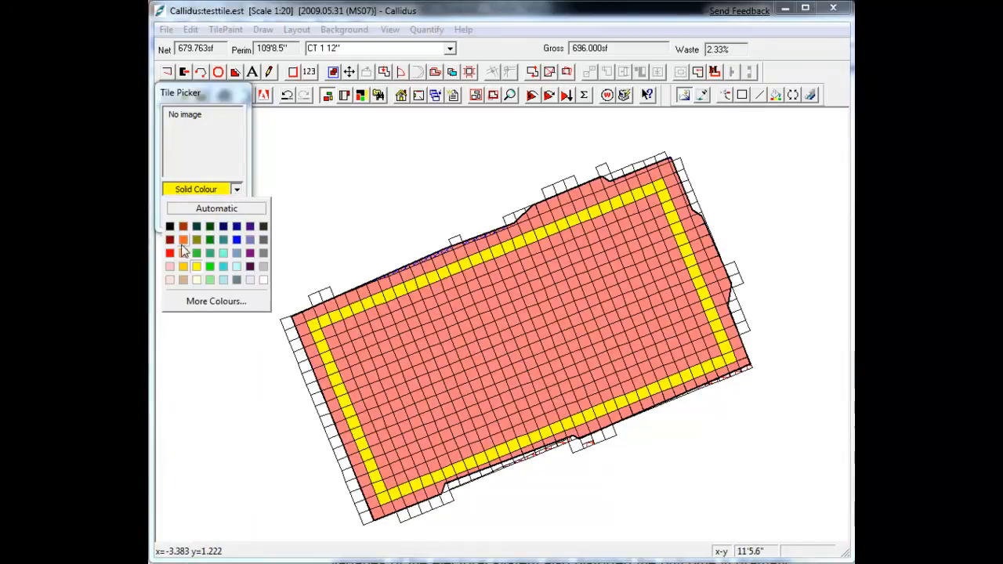
click(170, 241)
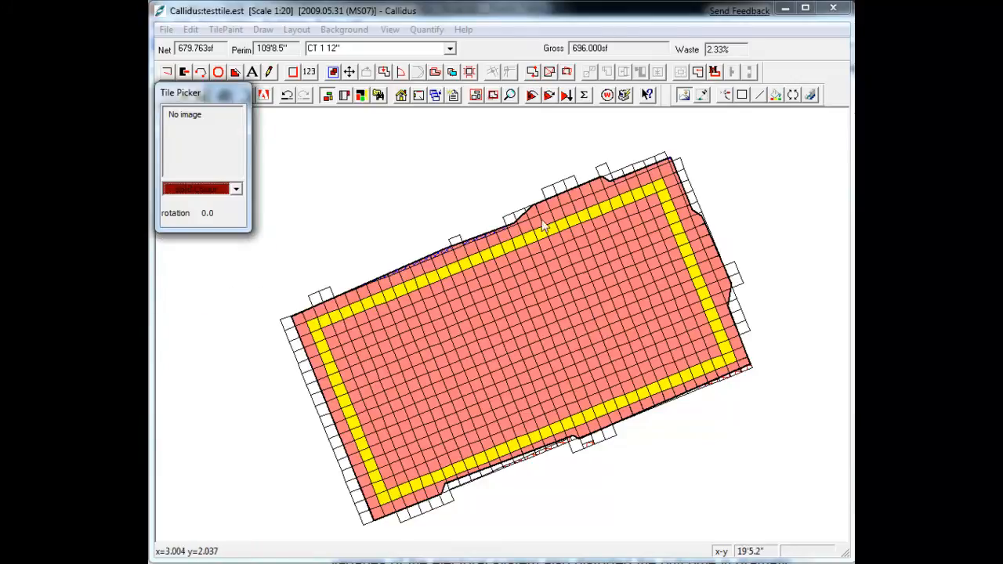
click(742, 96)
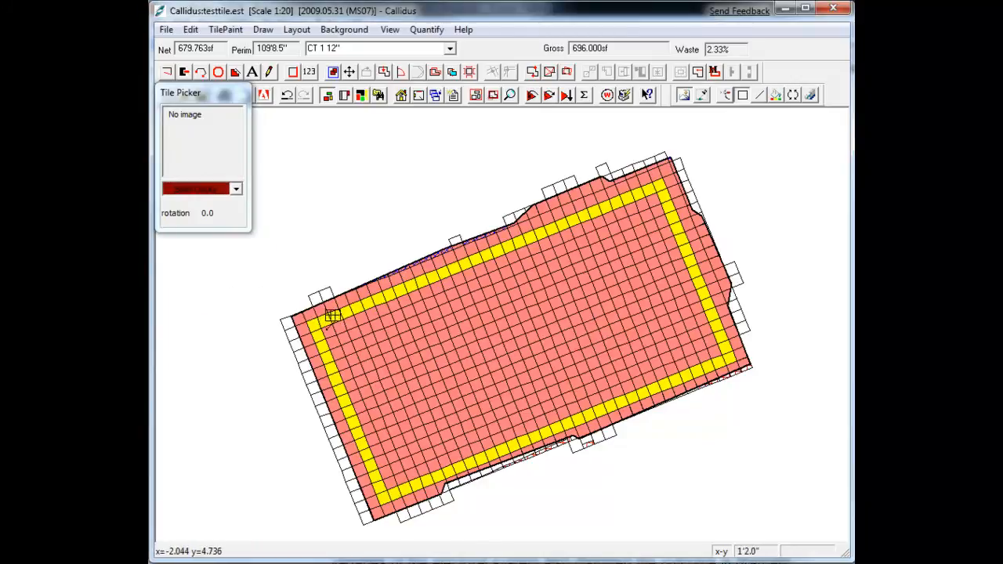
drag(339, 319, 716, 360)
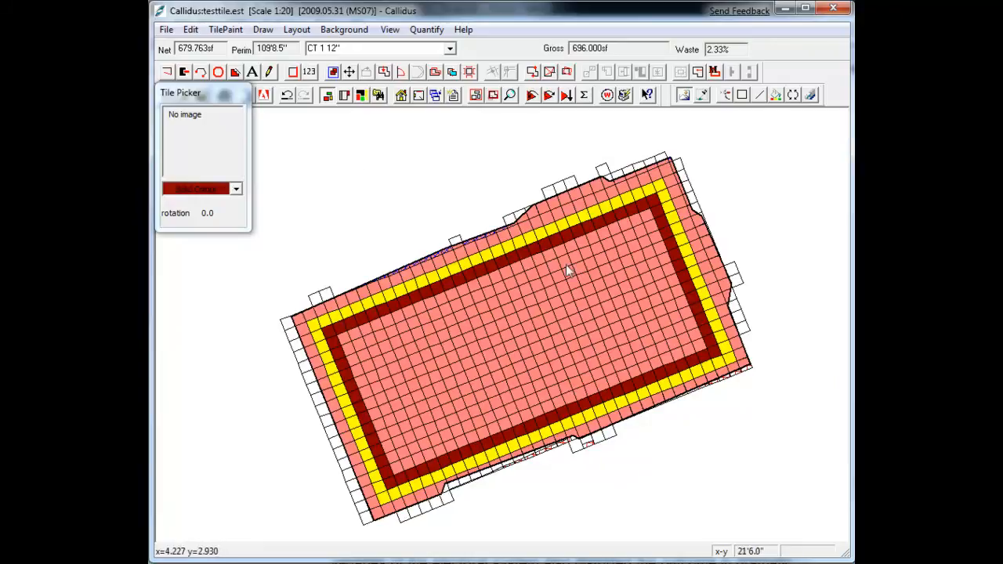
Paint one dark red tile line across the room and two adjacent lines along its length, then hide the Tile Picker
click(759, 95)
click(431, 316)
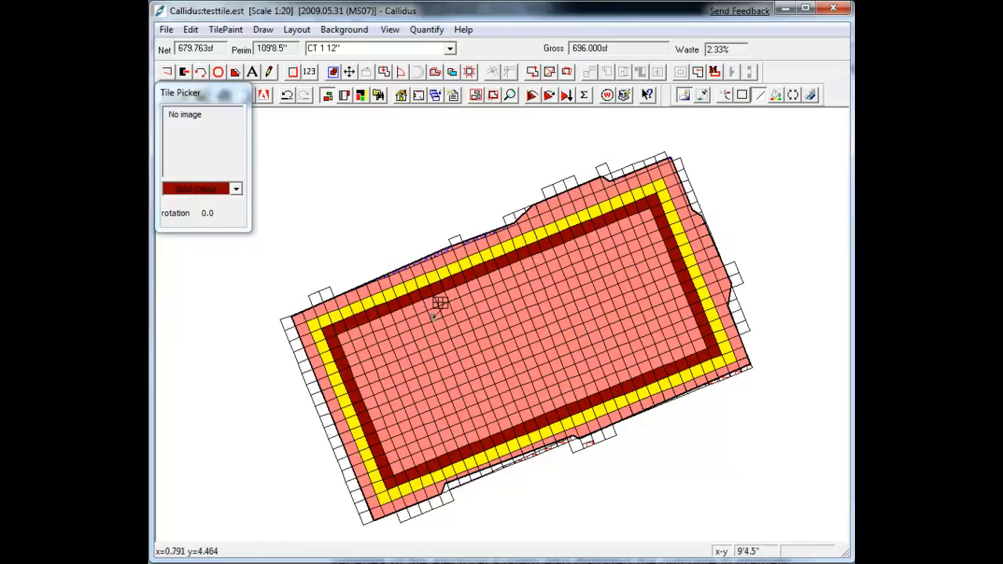
click(476, 419)
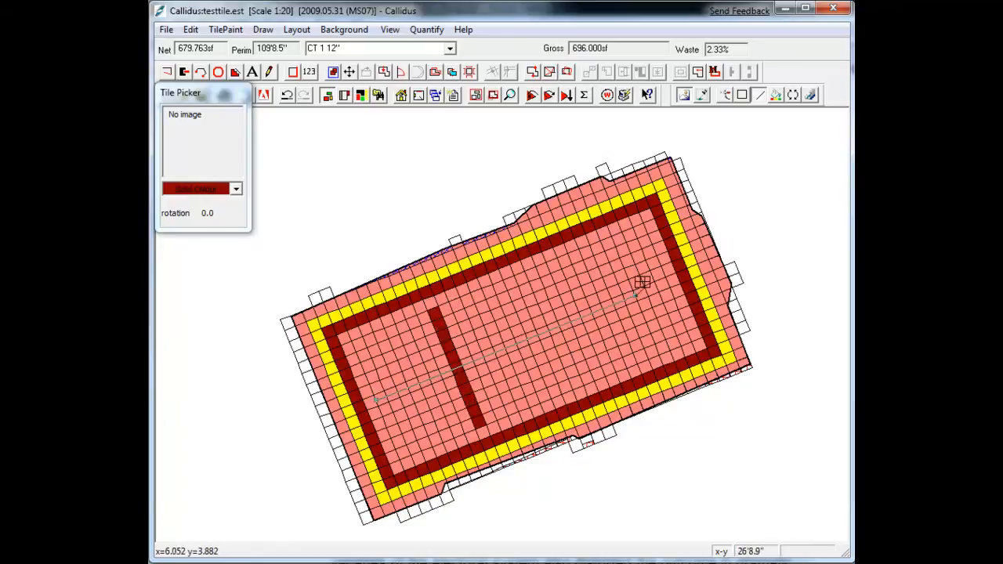
click(665, 274)
click(661, 272)
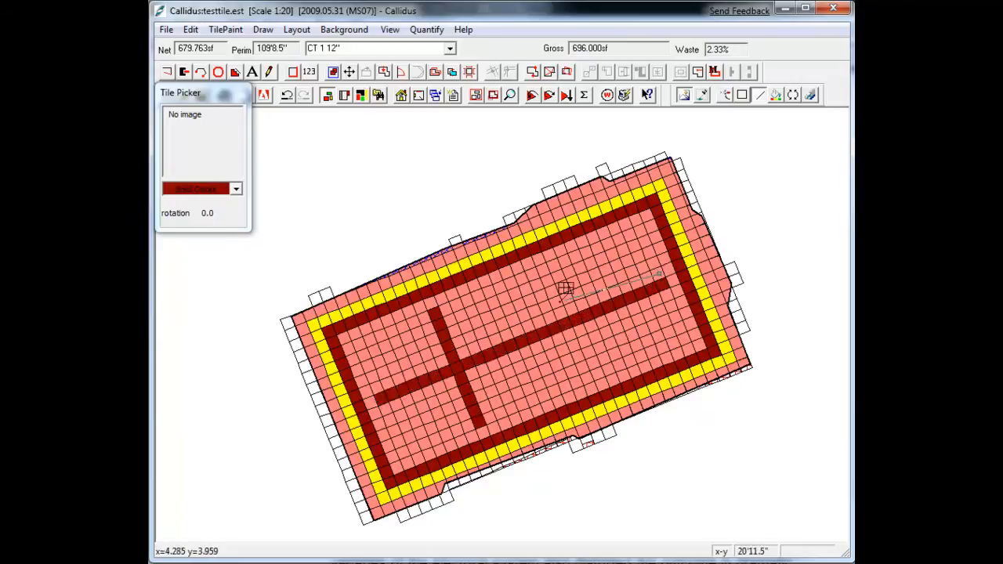
click(377, 383)
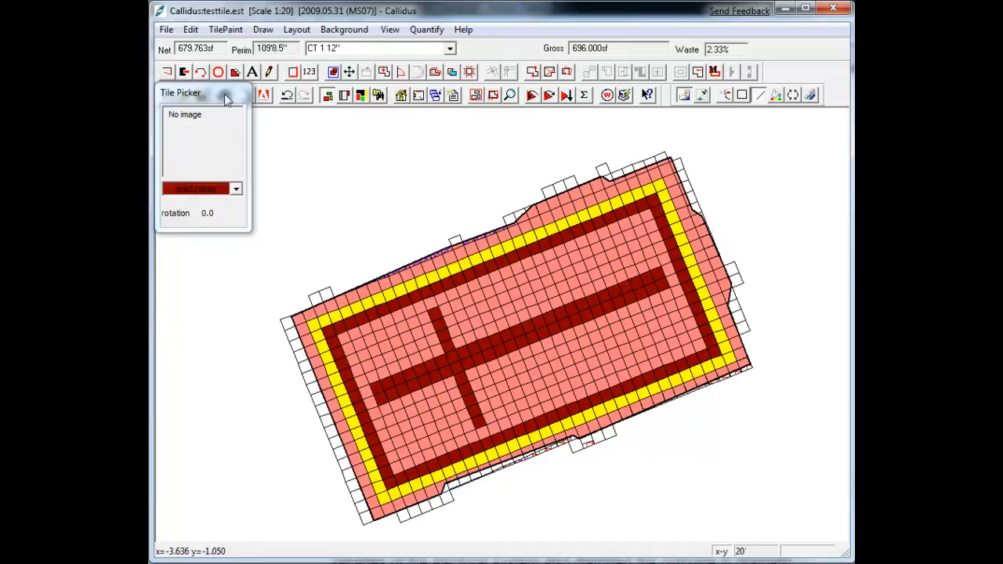
click(683, 95)
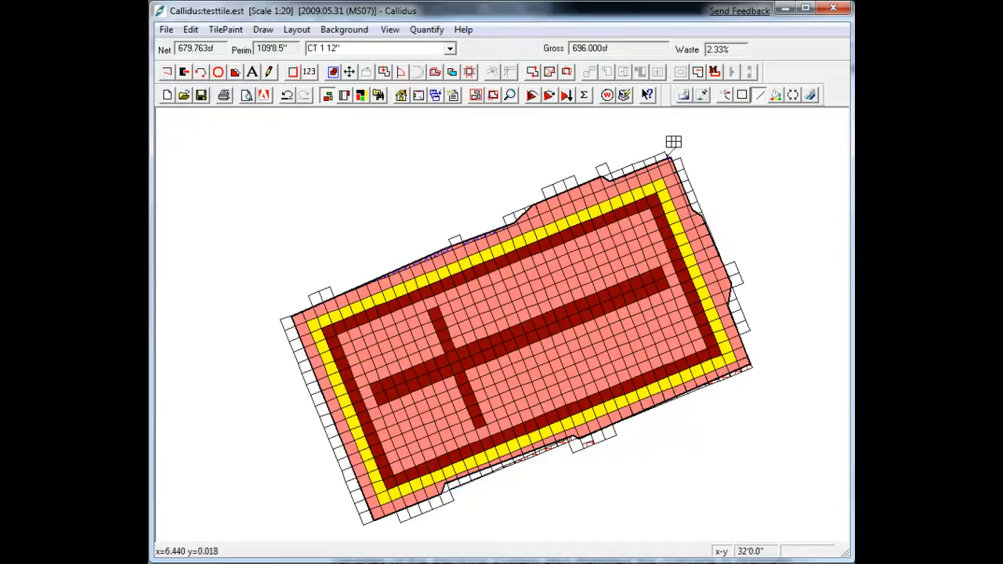
click(759, 95)
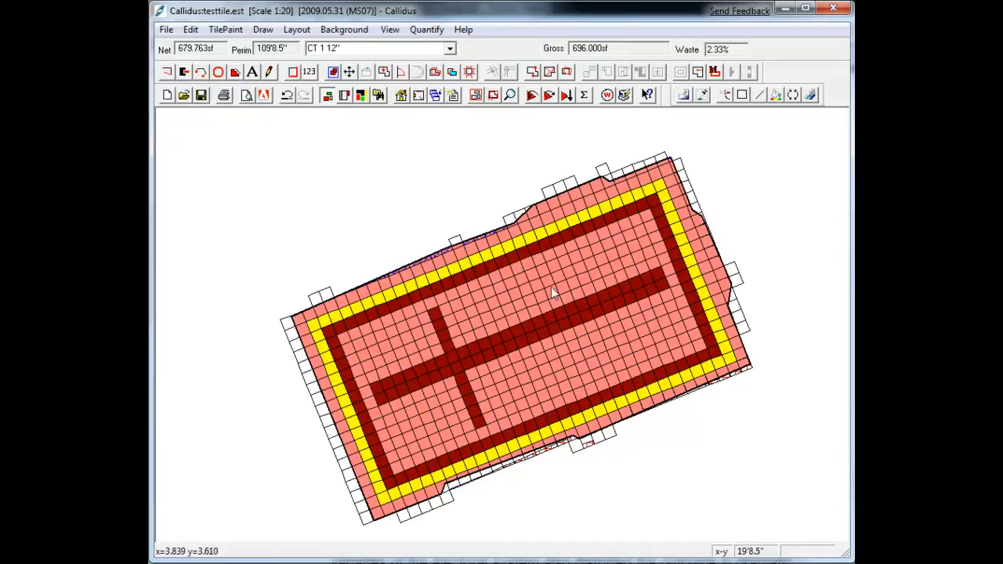
Preview the Colour Summary of FloorPlan report and examine the tile quantities per colour for the angled room
click(246, 94)
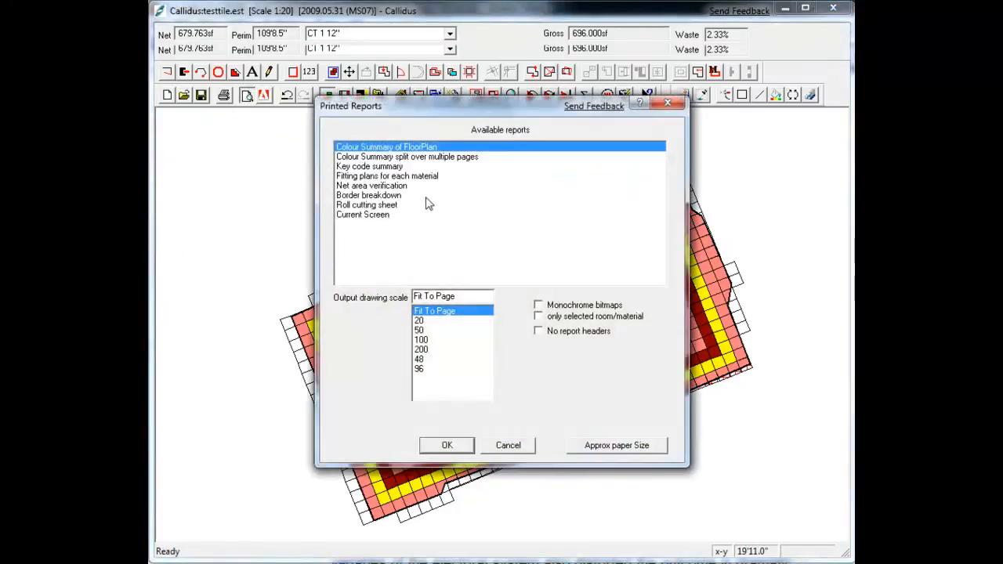
double_click(358, 149)
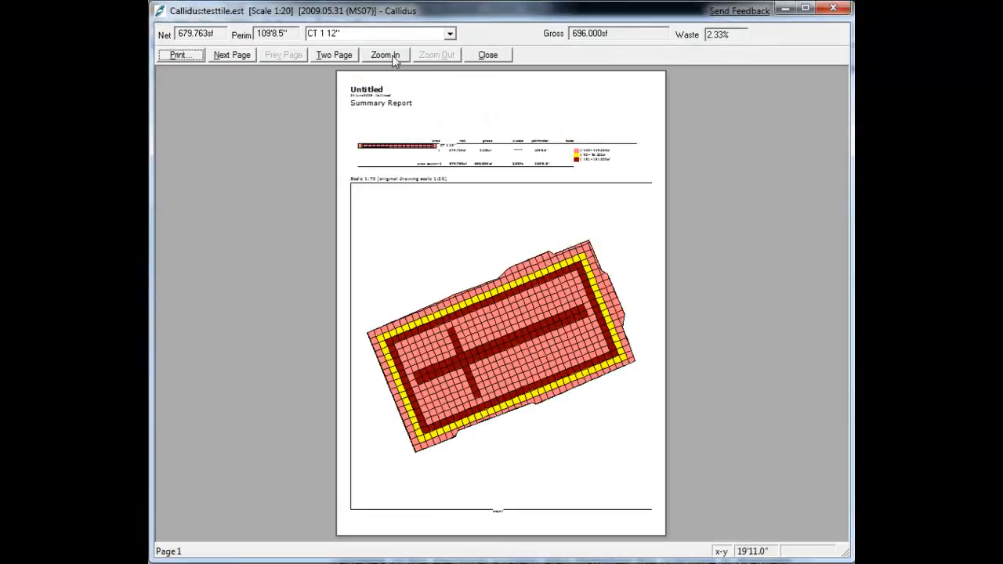
click(388, 57)
click(388, 56)
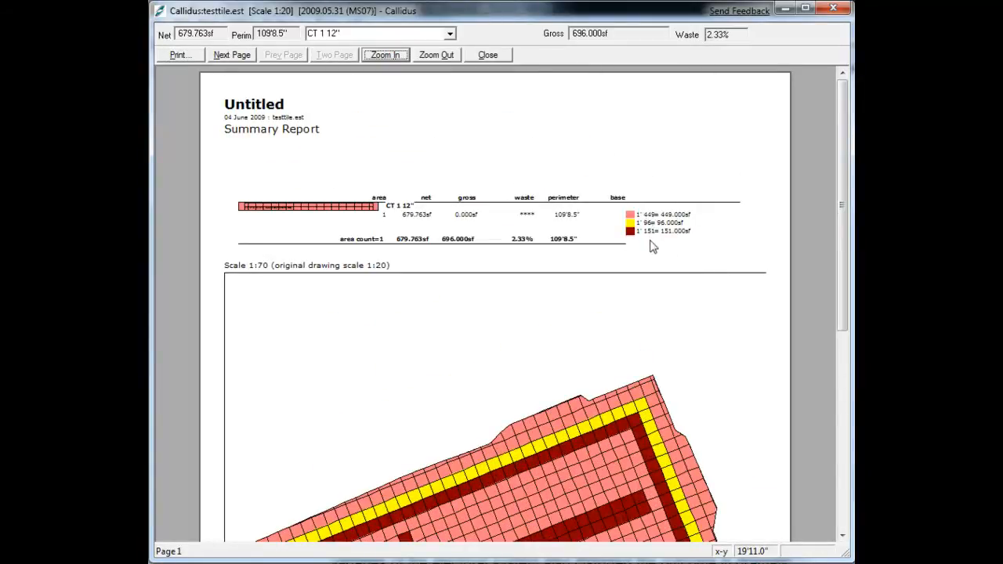
click(492, 57)
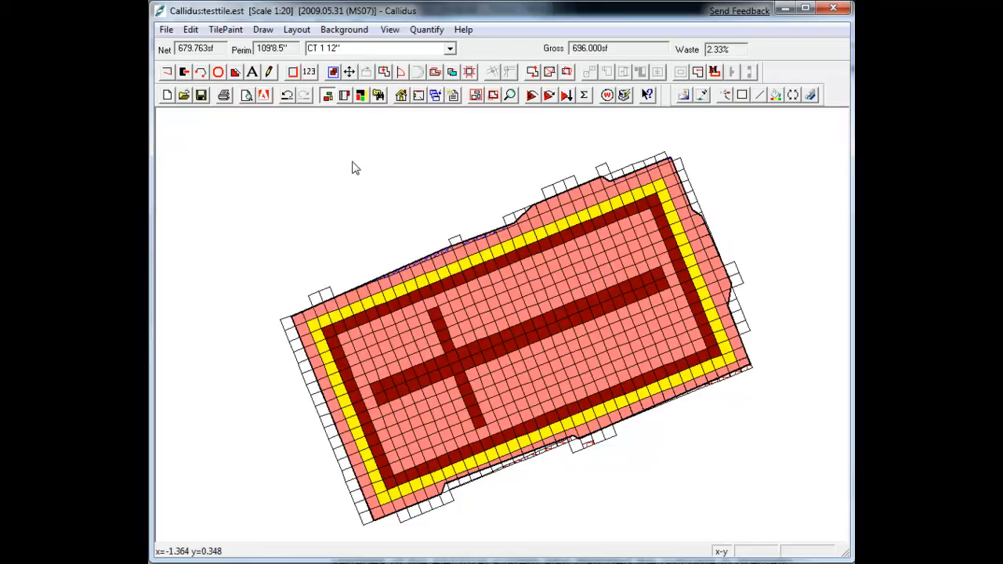
Review the Sheet, Tile and Net Only material types and create a new Herring-bone tile material with its default dimensions
click(437, 97)
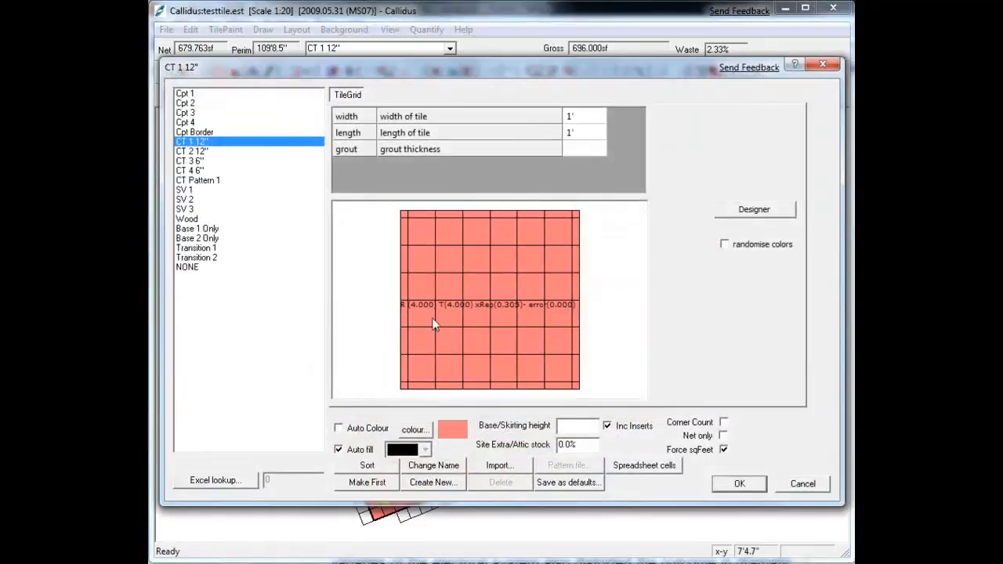
click(428, 486)
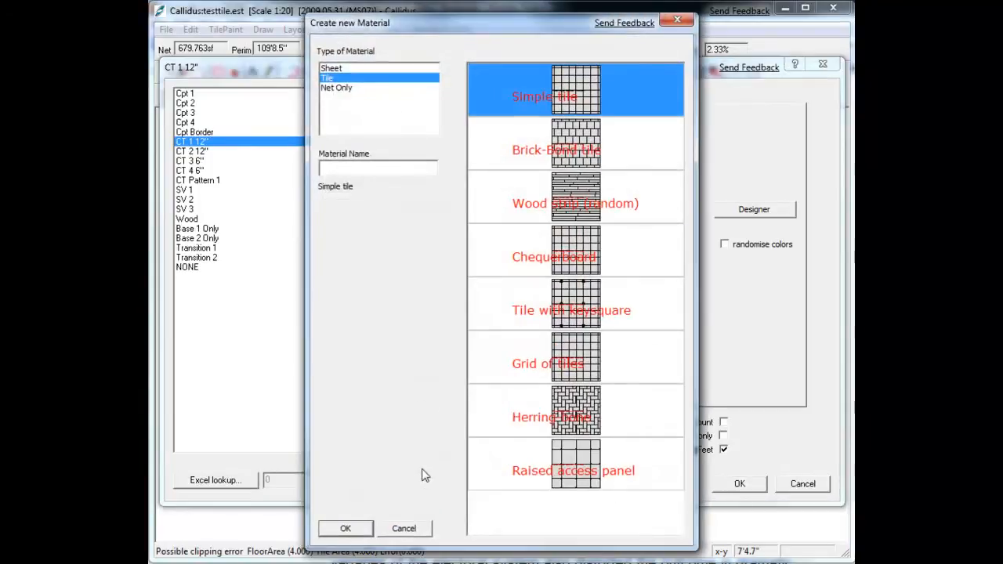
click(344, 70)
click(328, 79)
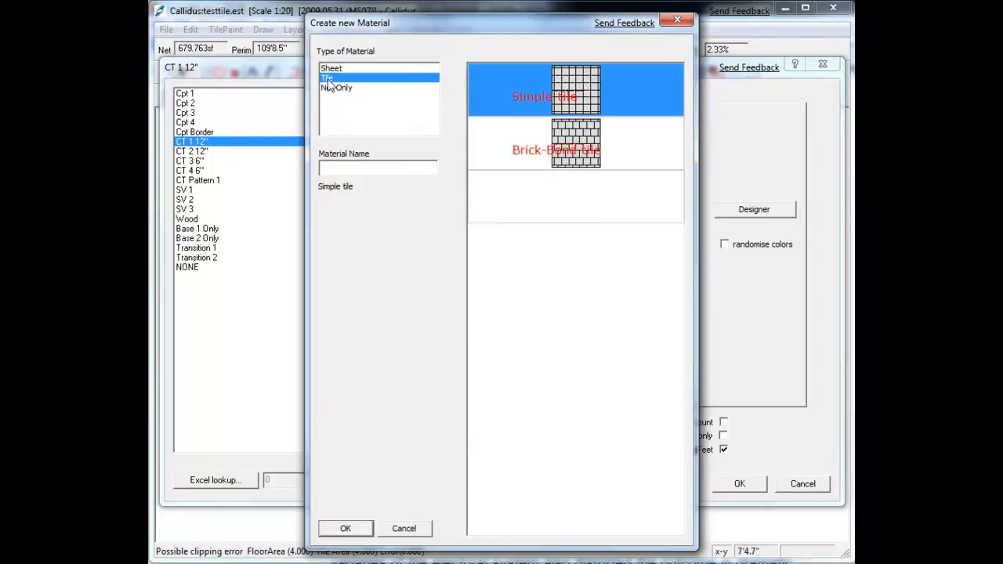
click(333, 88)
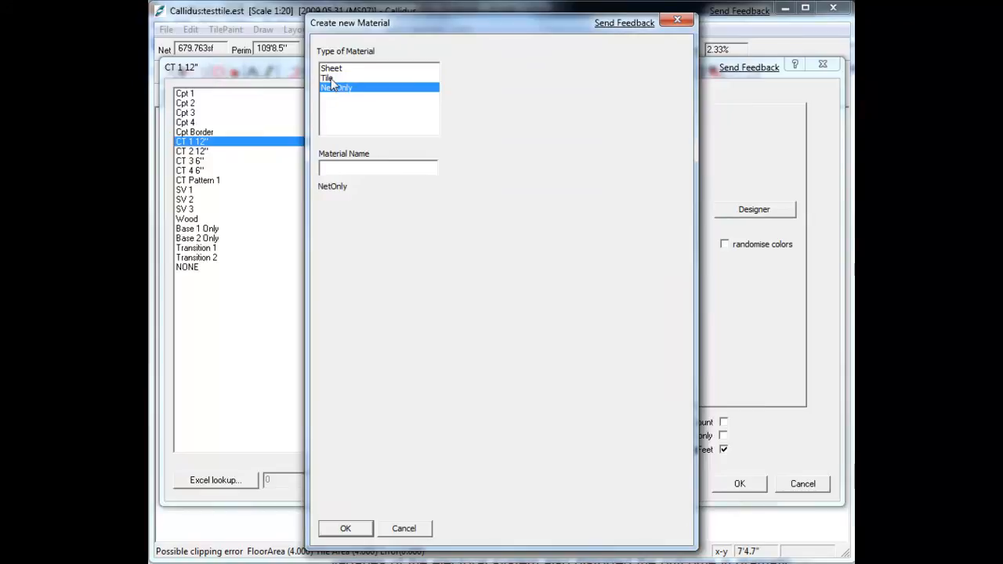
click(329, 79)
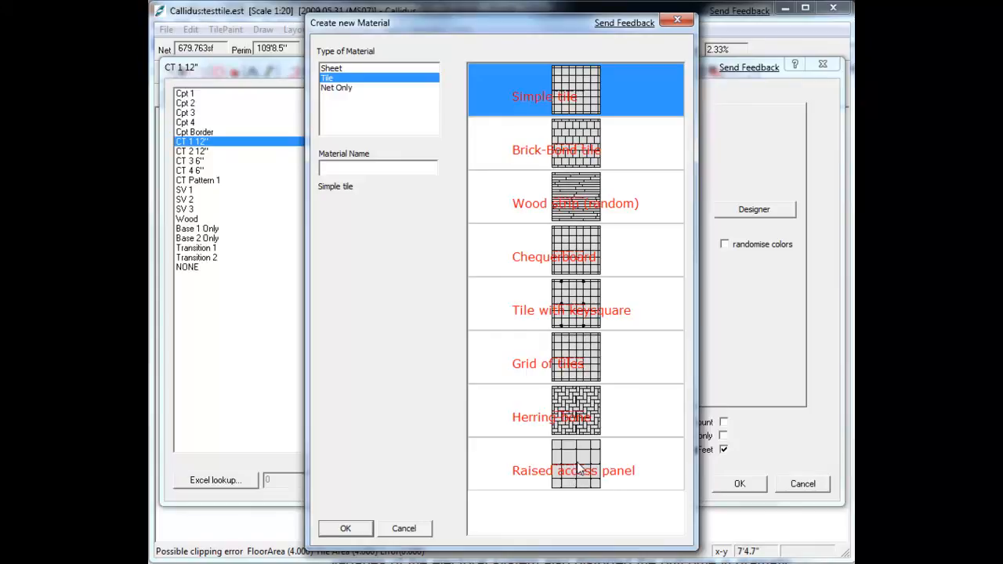
click(573, 417)
double_click(573, 416)
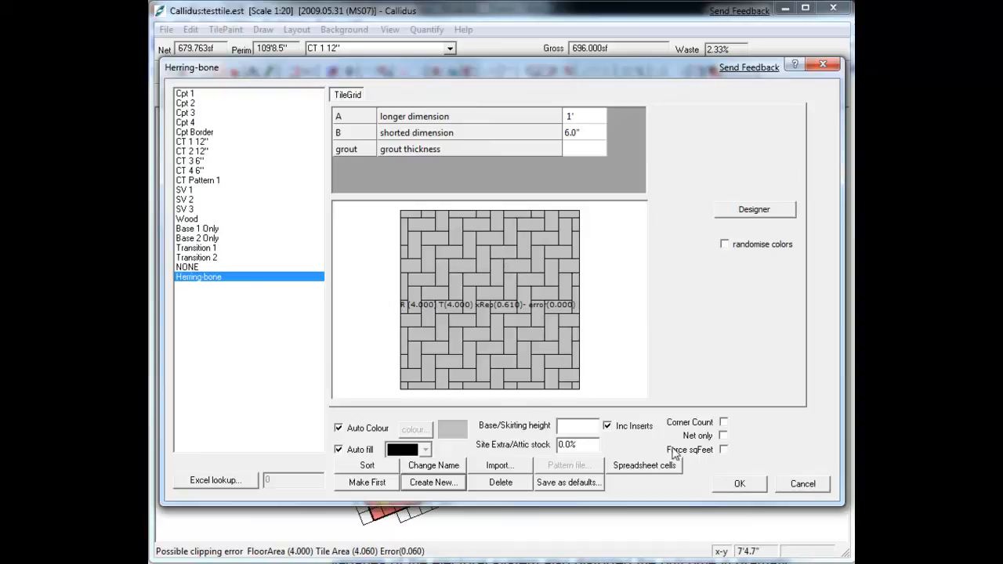
click(740, 484)
Assign the Herring-bone material to the angled room and lay out its tiles
click(449, 48)
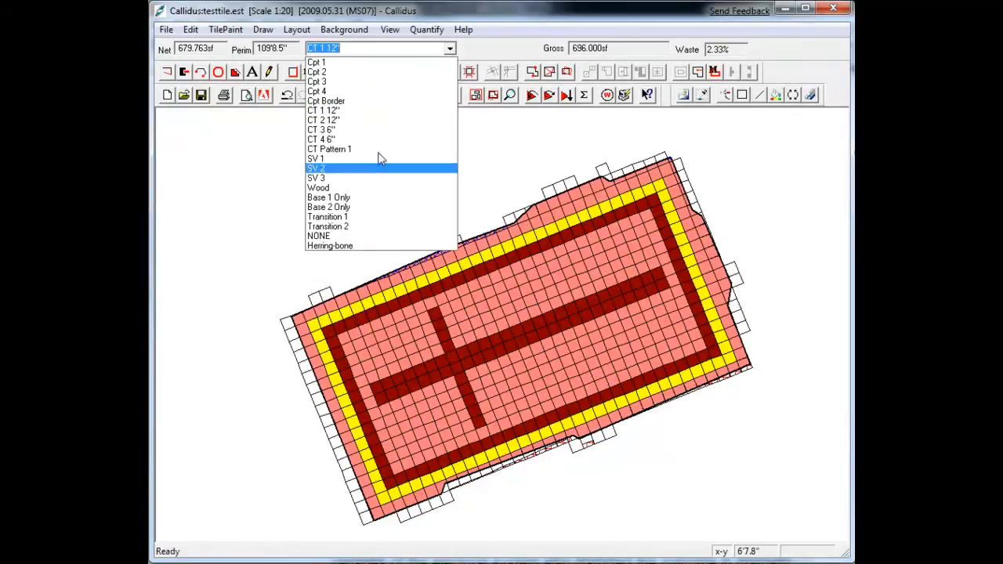
click(352, 248)
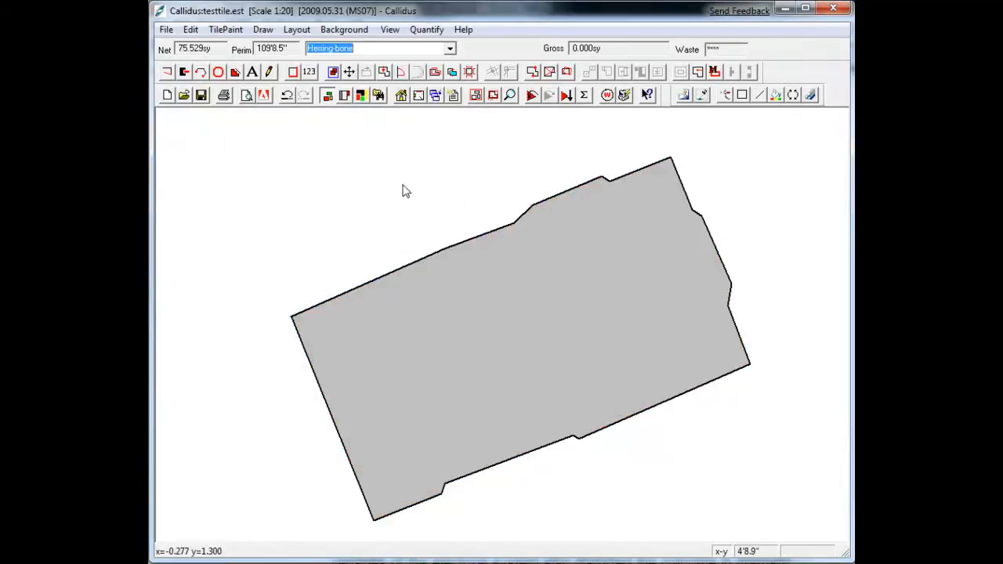
click(535, 99)
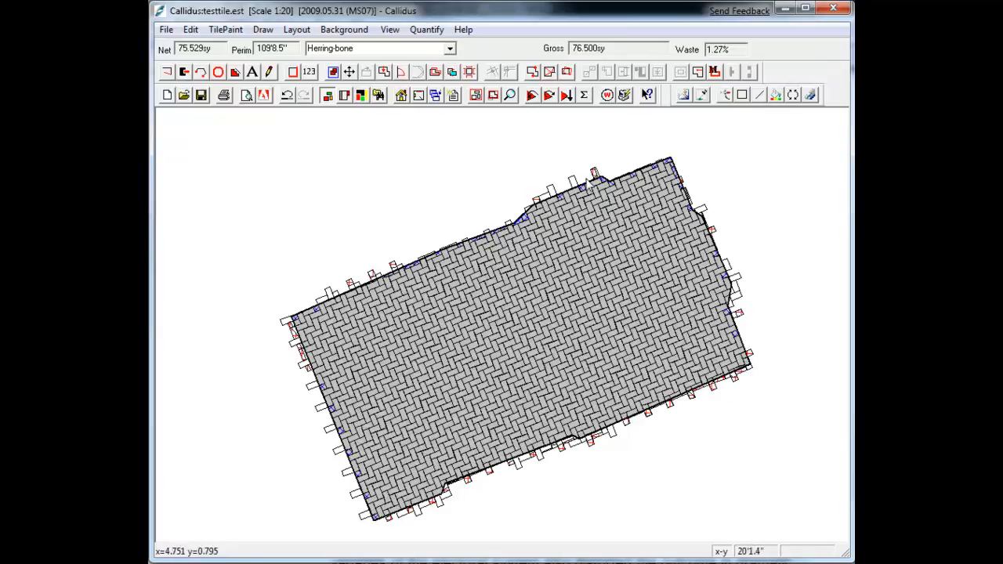
Hide the tile parts overhanging the room outline and examine the herring-bone cuts at the room's upper-right corner
click(346, 103)
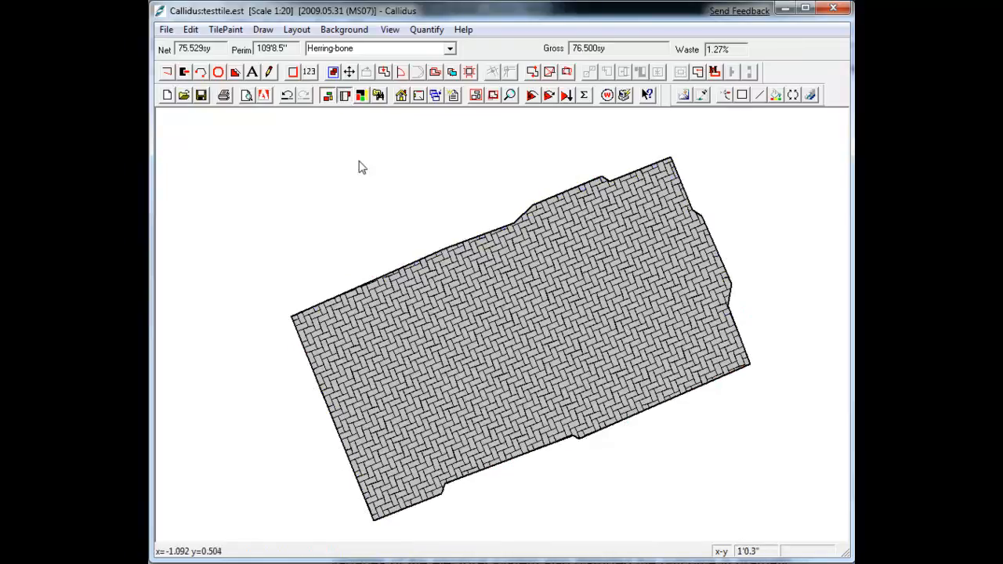
click(343, 101)
click(343, 101)
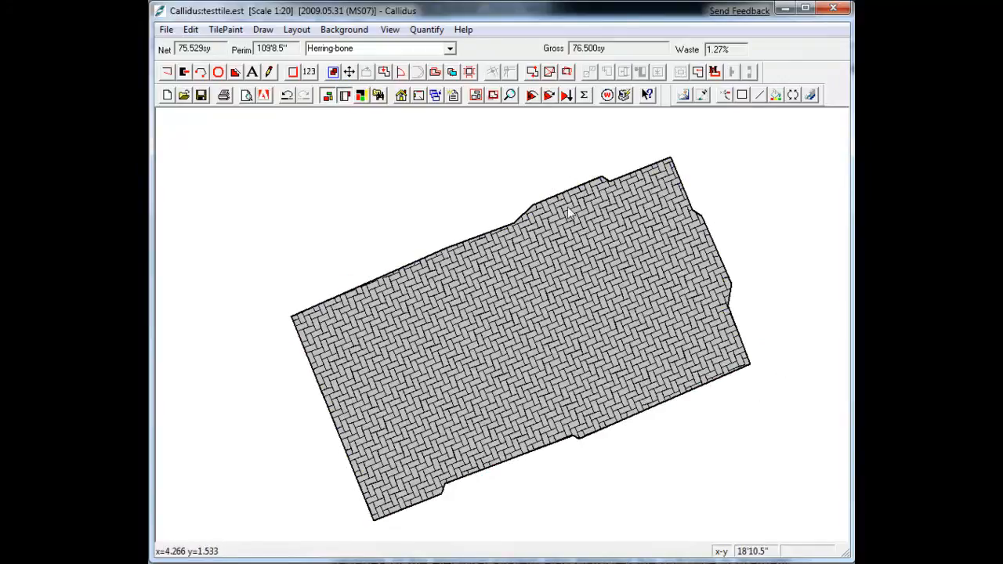
click(510, 95)
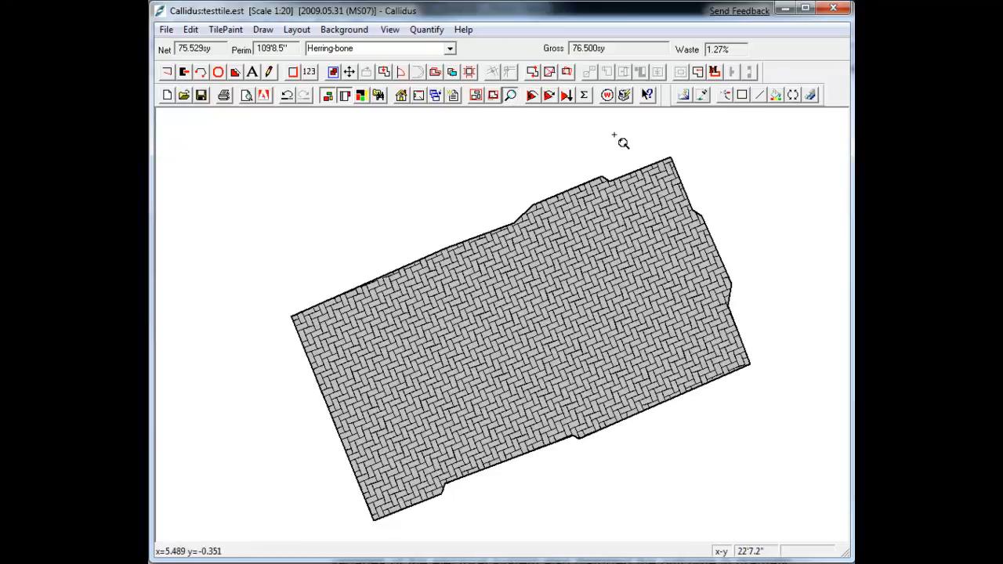
click(703, 233)
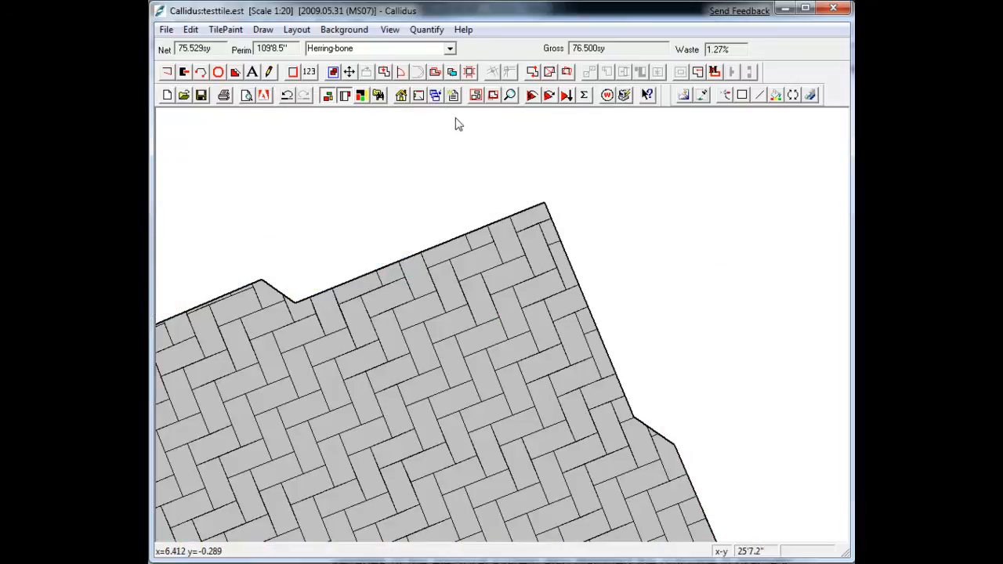
Preview the Colour Summary of FloorPlan report and examine the herring-bone tile quantities for the whole room
click(473, 95)
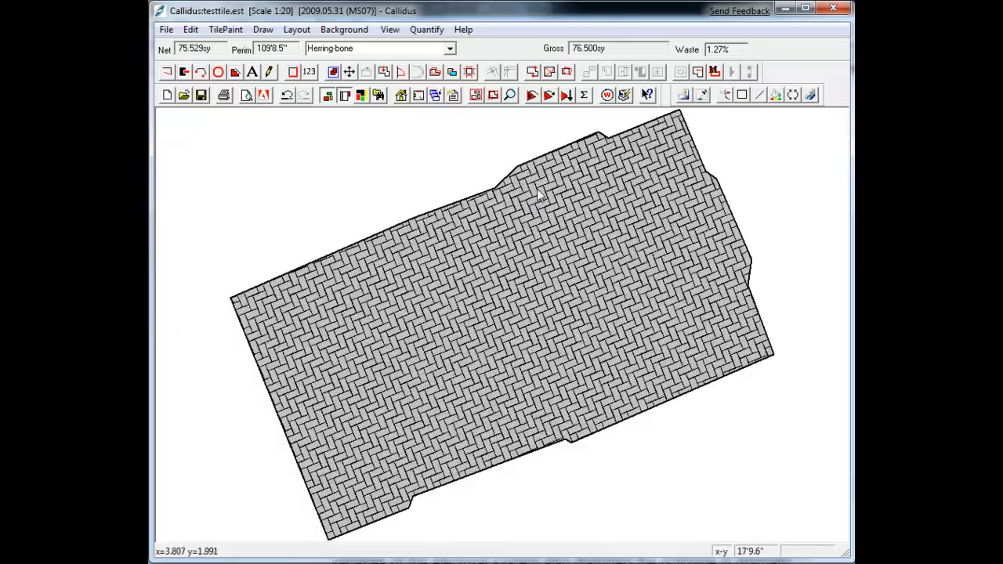
click(246, 95)
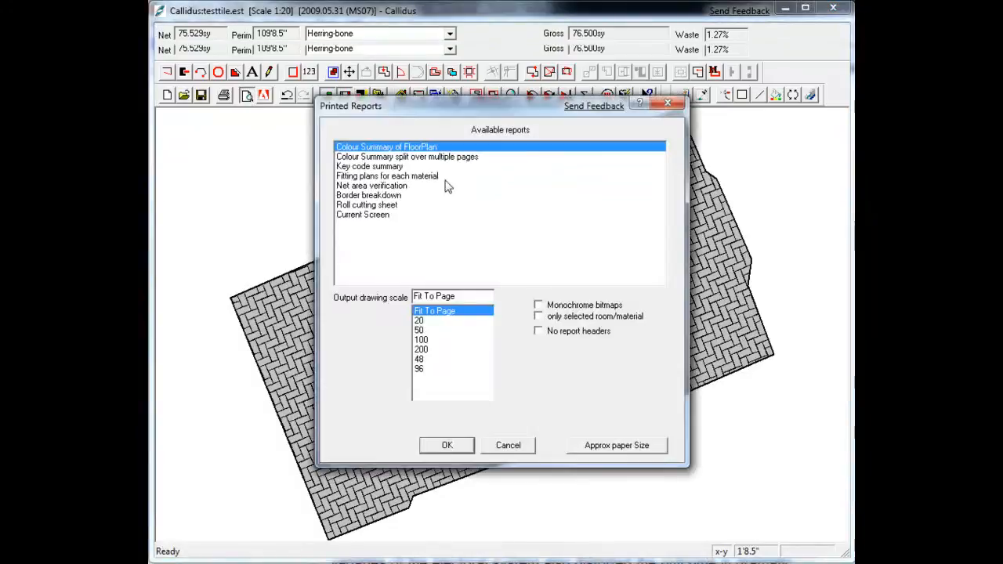
double_click(415, 150)
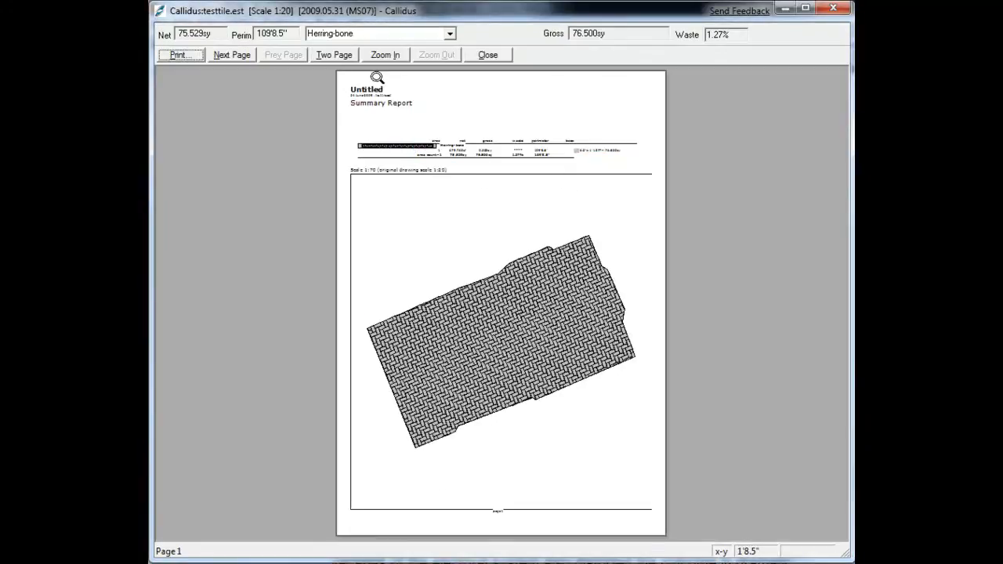
click(372, 56)
click(371, 56)
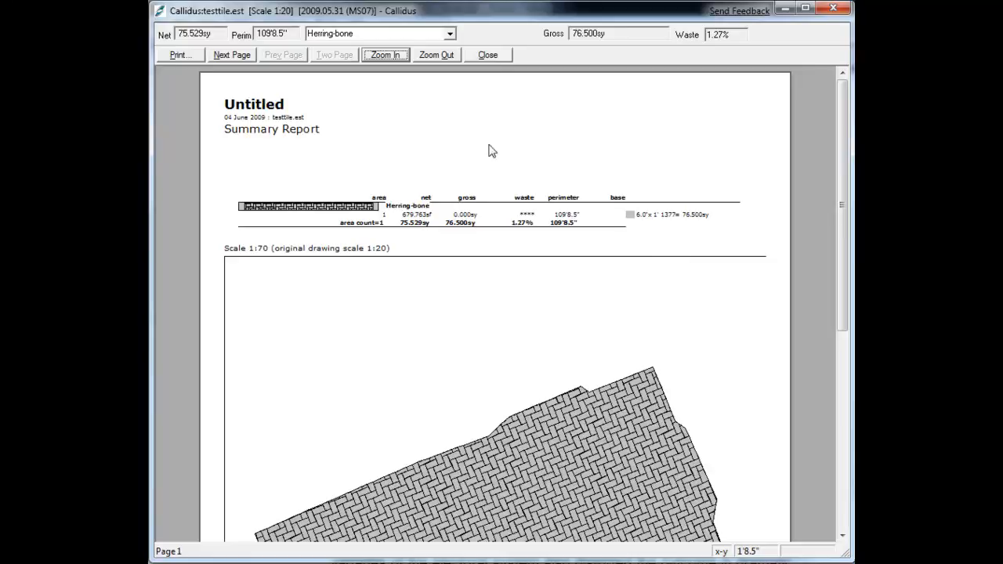
click(486, 55)
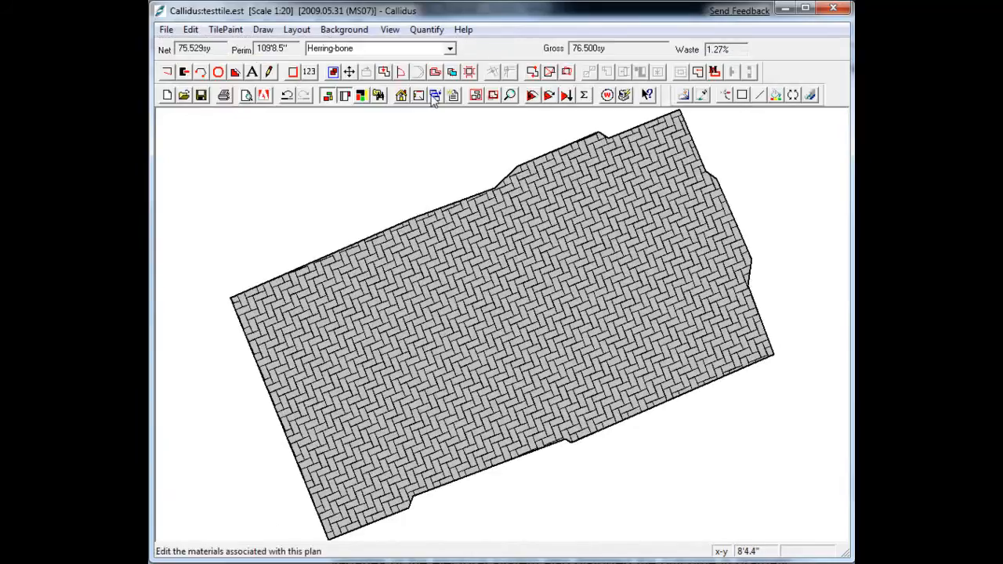
Create a Tile with keysquare material using a grid of 2 rows and 3 columns
click(432, 96)
click(434, 483)
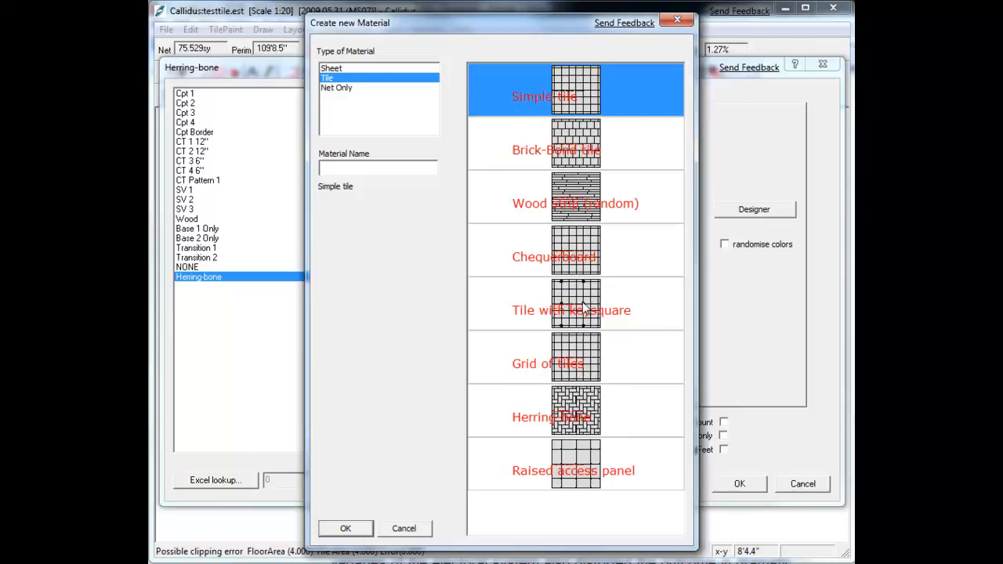
double_click(582, 308)
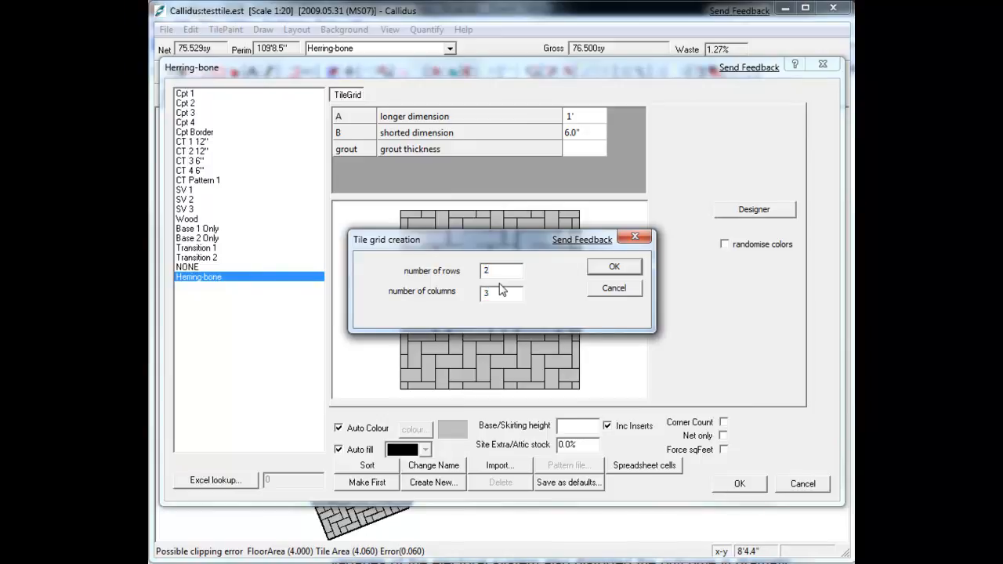
click(614, 269)
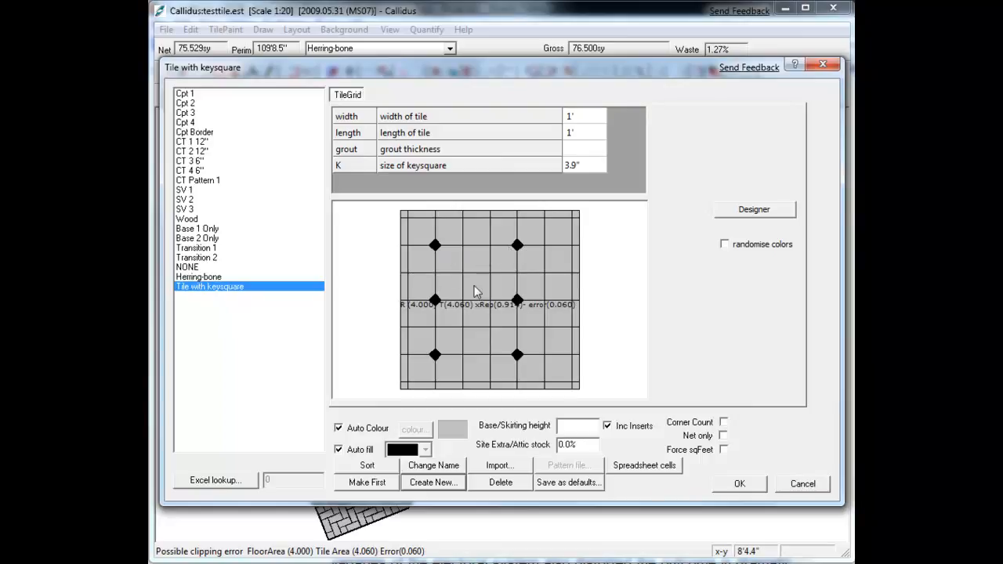
click(722, 490)
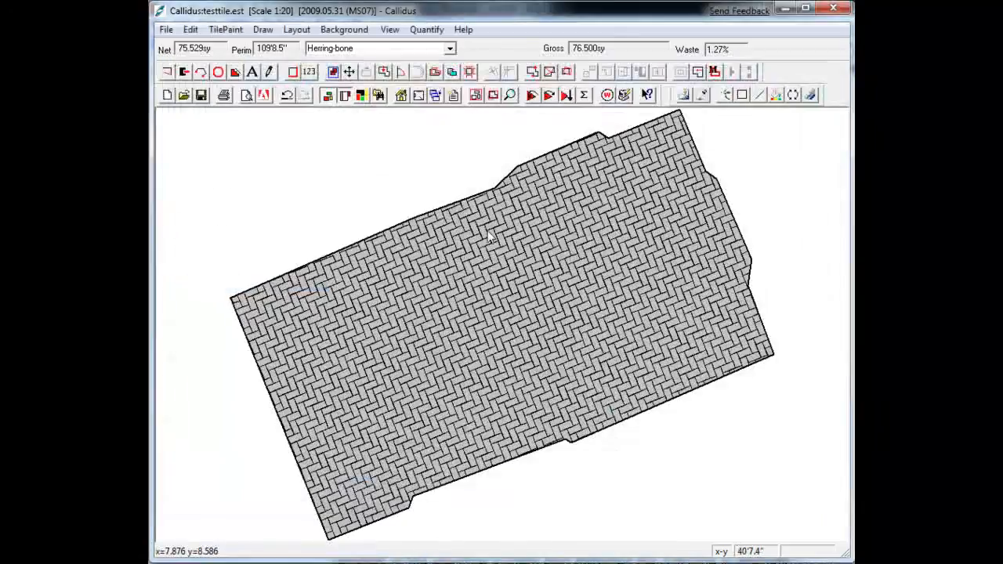
Assign the Tile with keysquare material to the angled room, lay out its tiles and inspect the keysquares up close
click(450, 49)
click(337, 255)
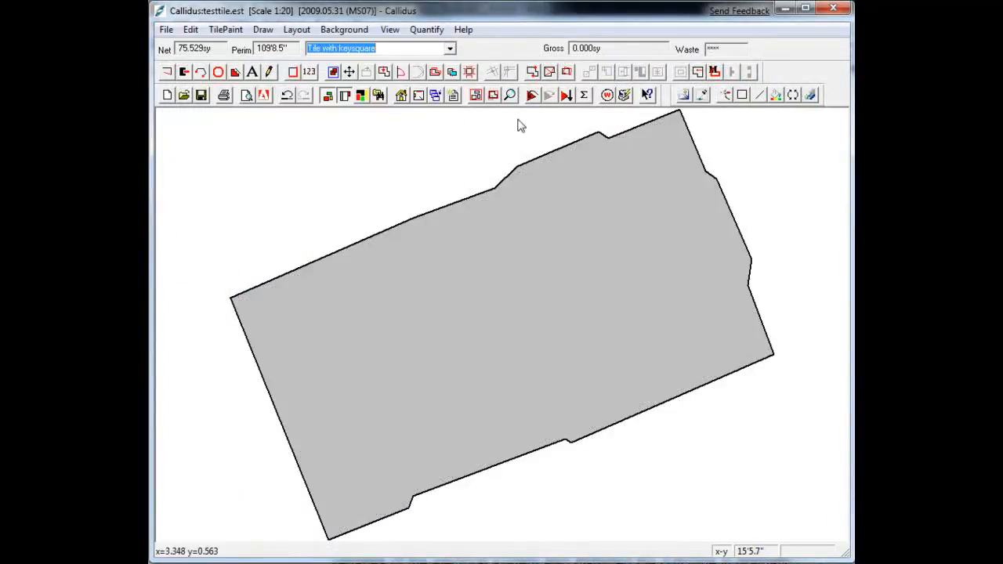
click(531, 96)
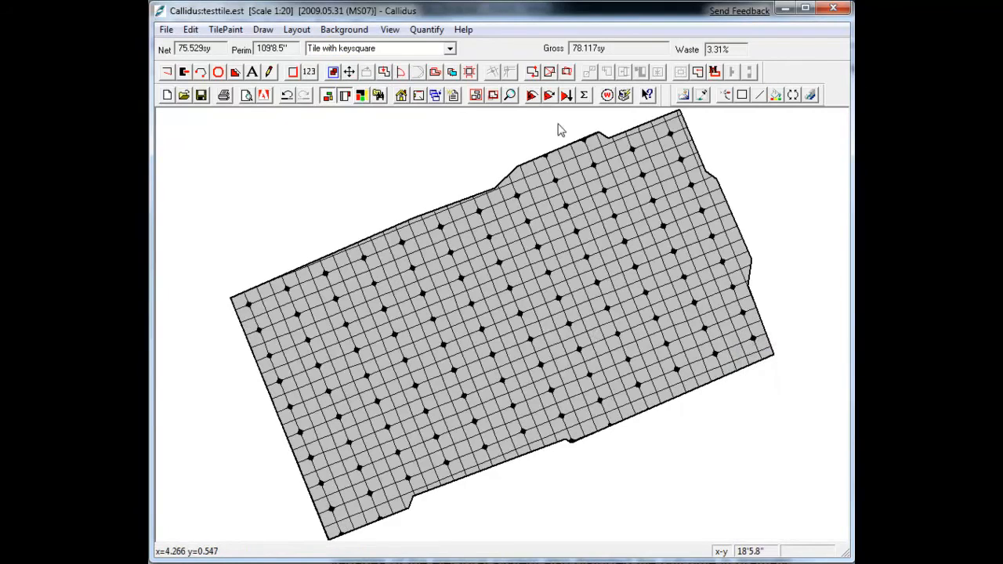
scroll(546, 177, up, 5)
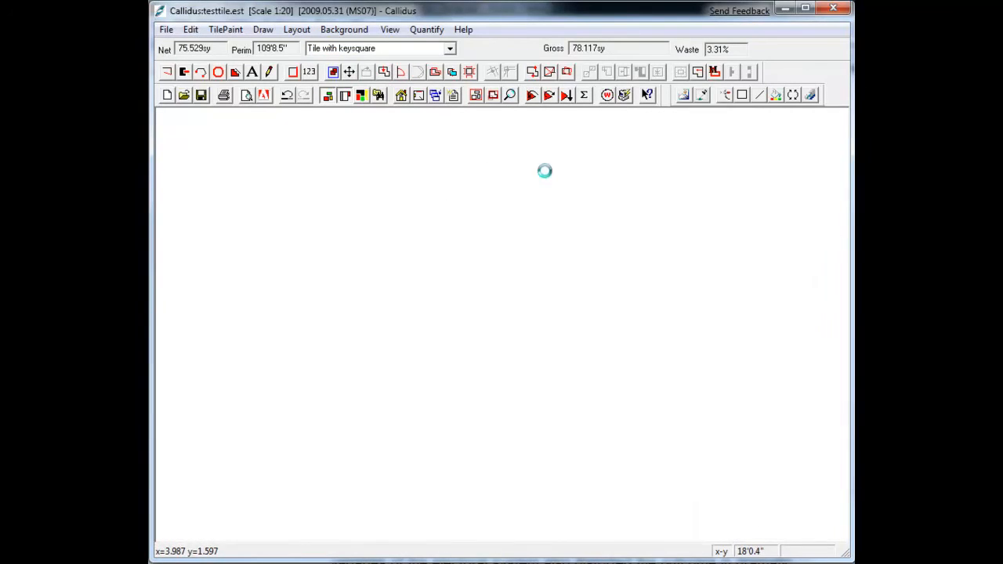
scroll(542, 178, up, 1)
scroll(542, 178, down, 1)
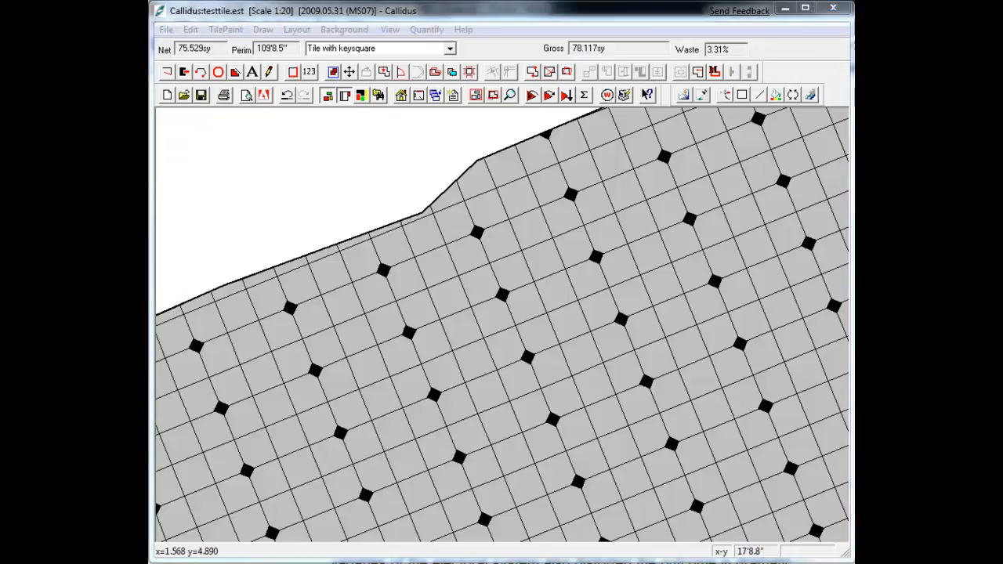
scroll(339, 288, up, 2)
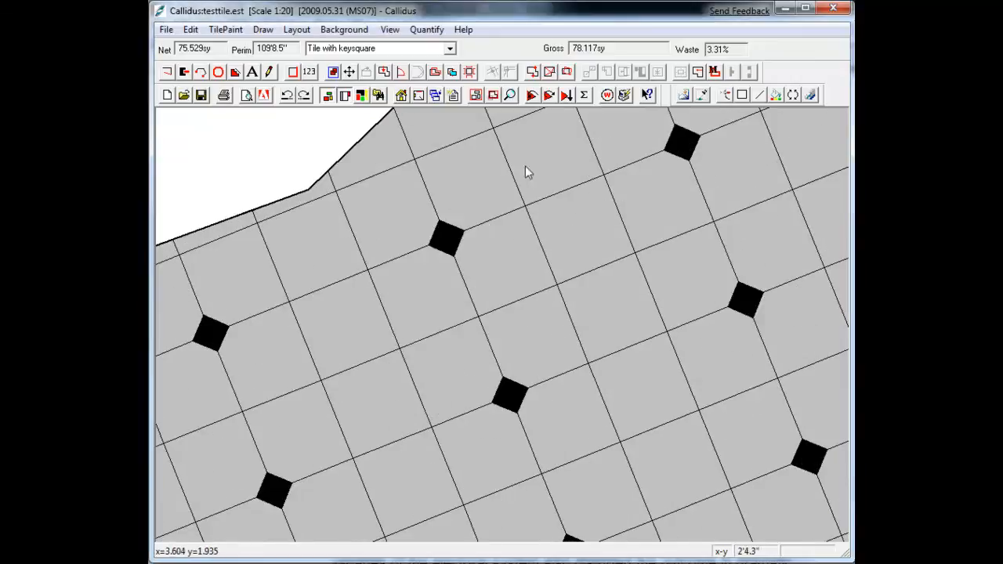
Set the grout thickness of the Tile with keysquare material to .25"
click(435, 95)
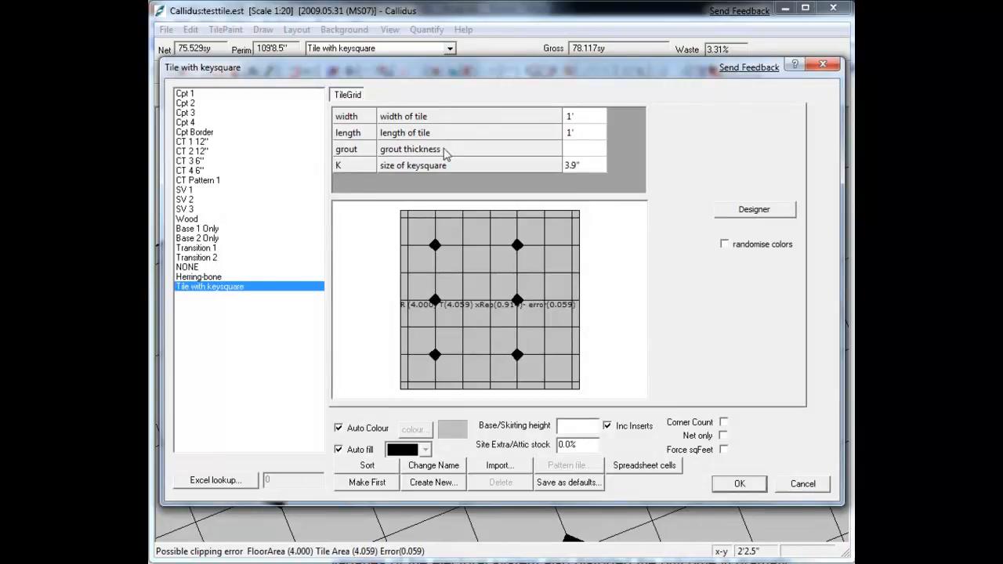
click(590, 154)
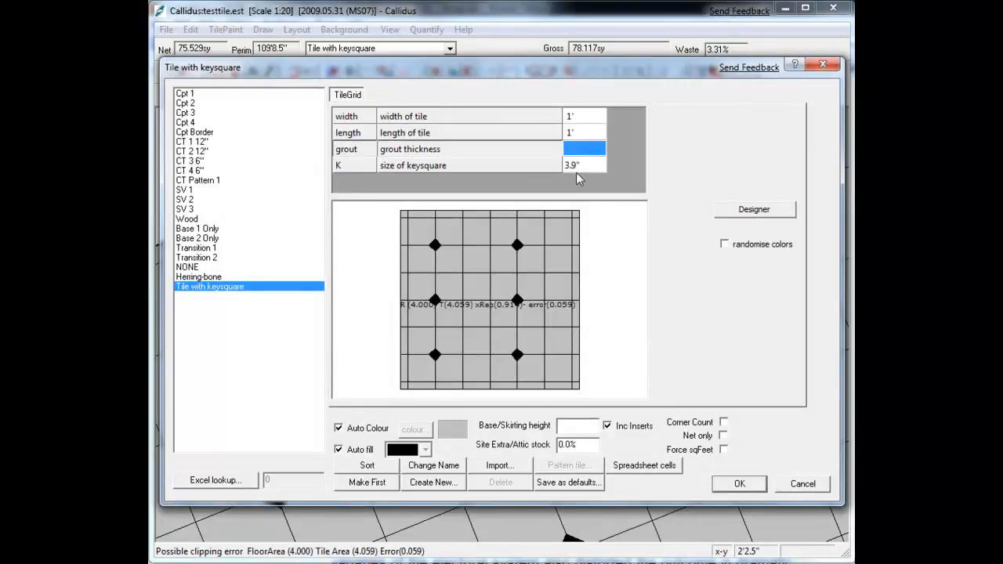
text(.25)
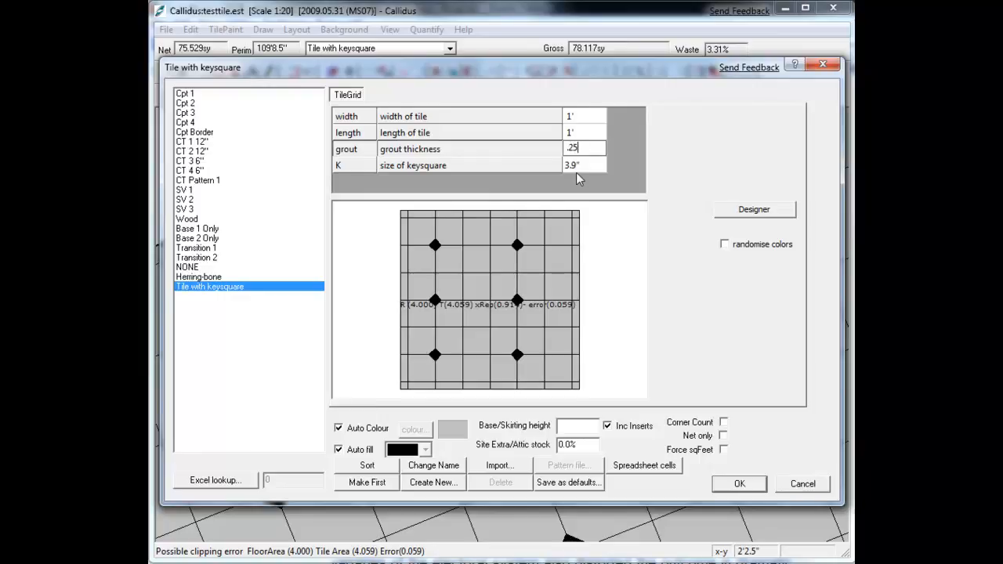
text(")
click(573, 137)
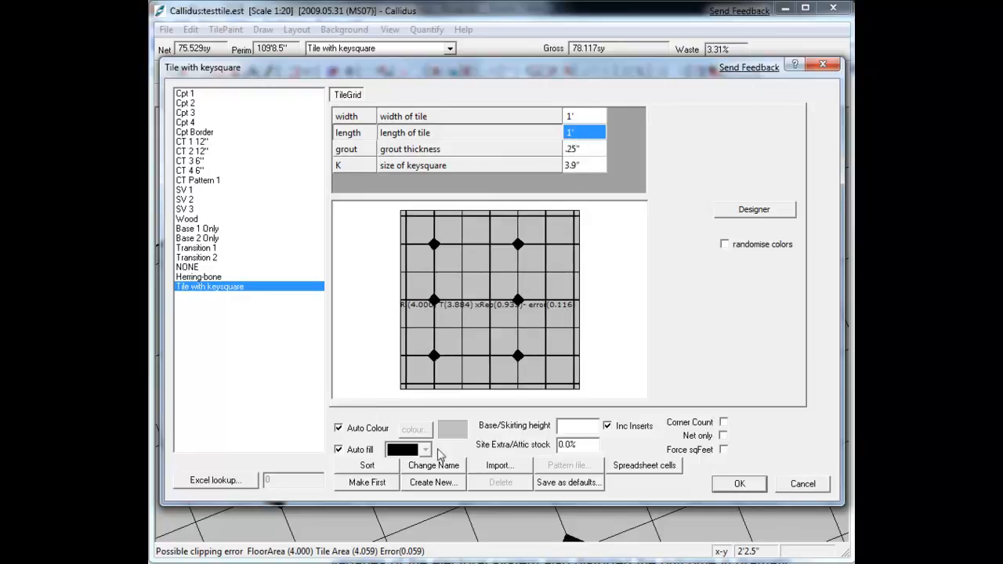
Turn off the keysquare material's automatic colour, make it light red and lay out the room's tiles again
click(353, 433)
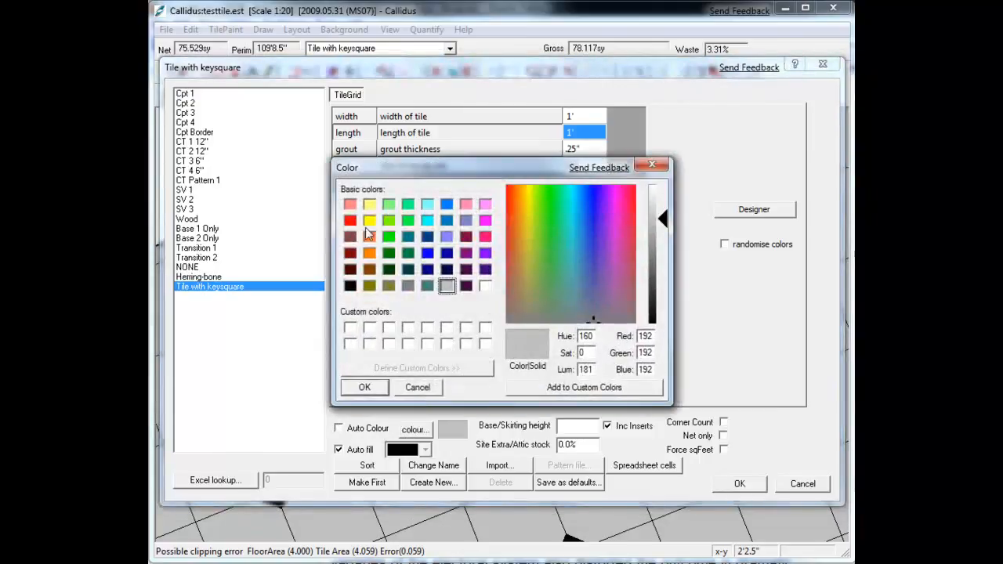
click(350, 206)
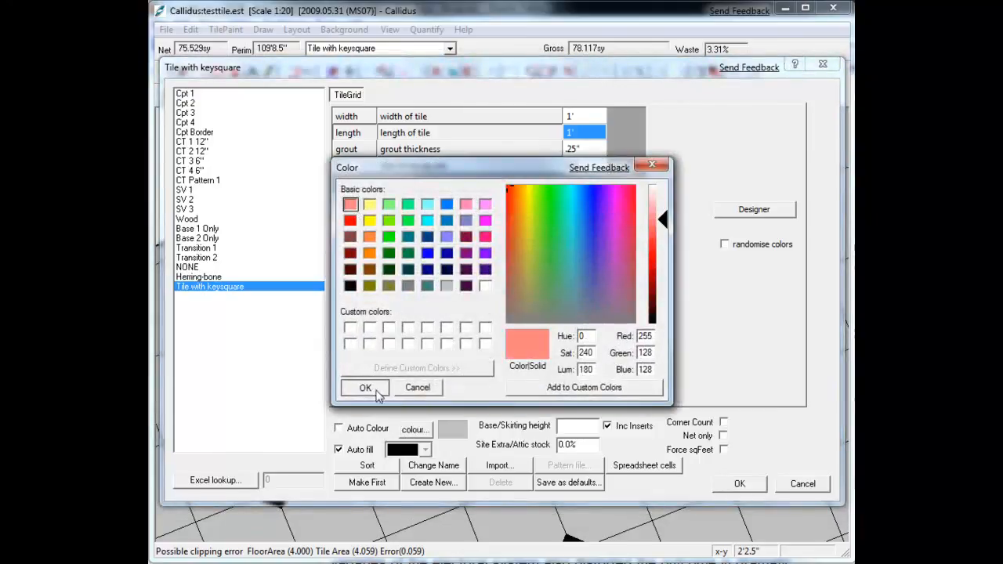
click(363, 387)
click(755, 488)
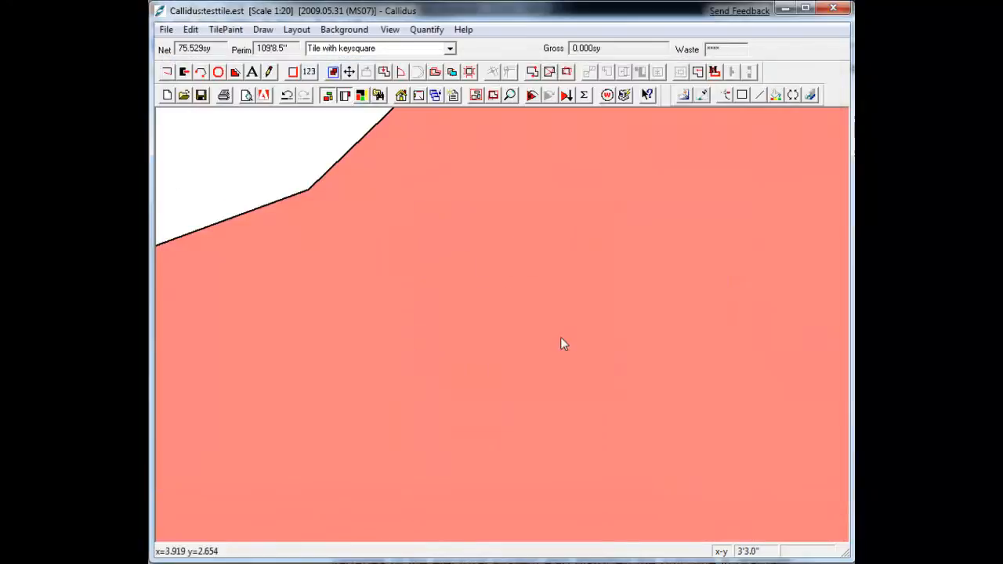
click(529, 97)
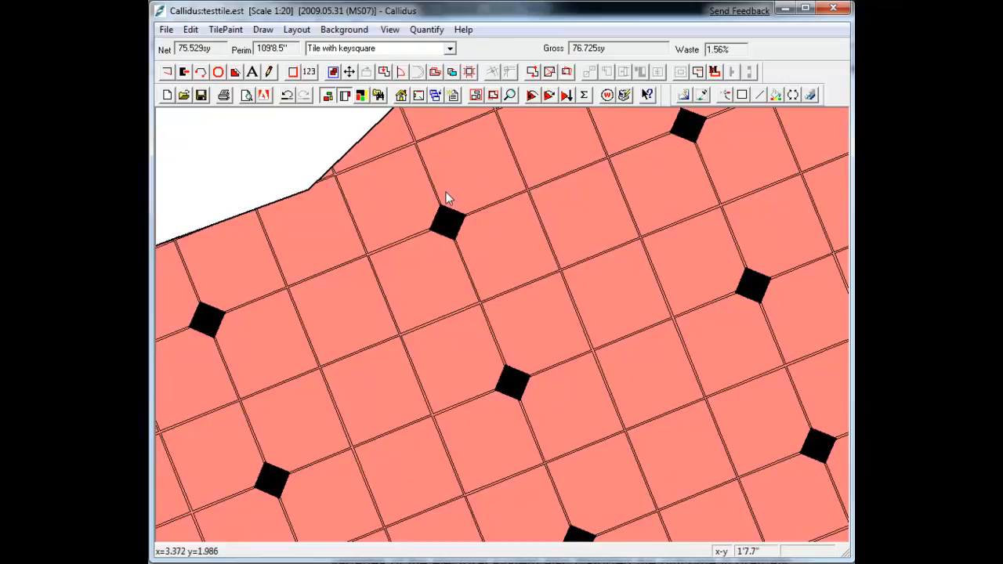
Create a new Grid of tiles material with 3 rows and 3 columns
click(435, 94)
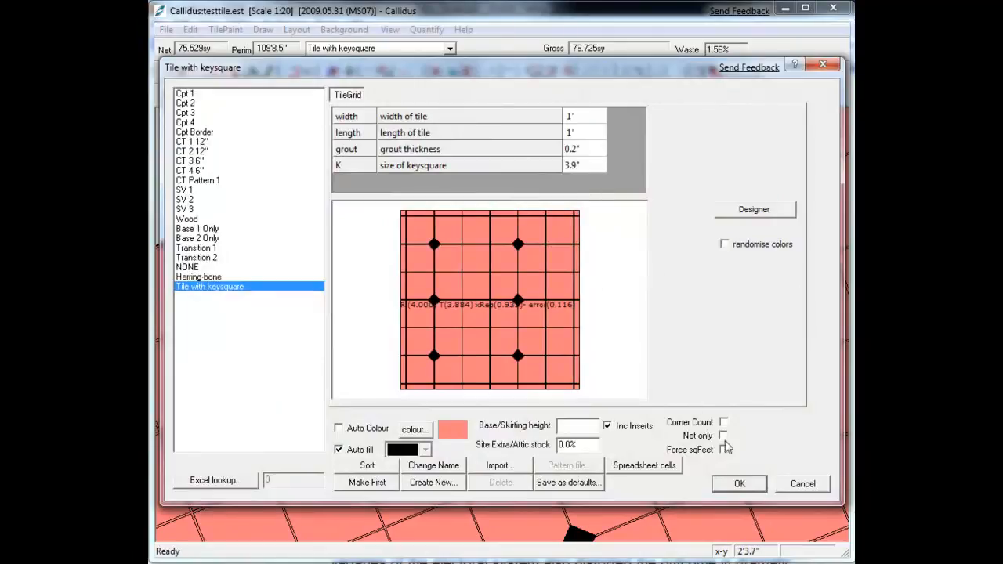
click(802, 484)
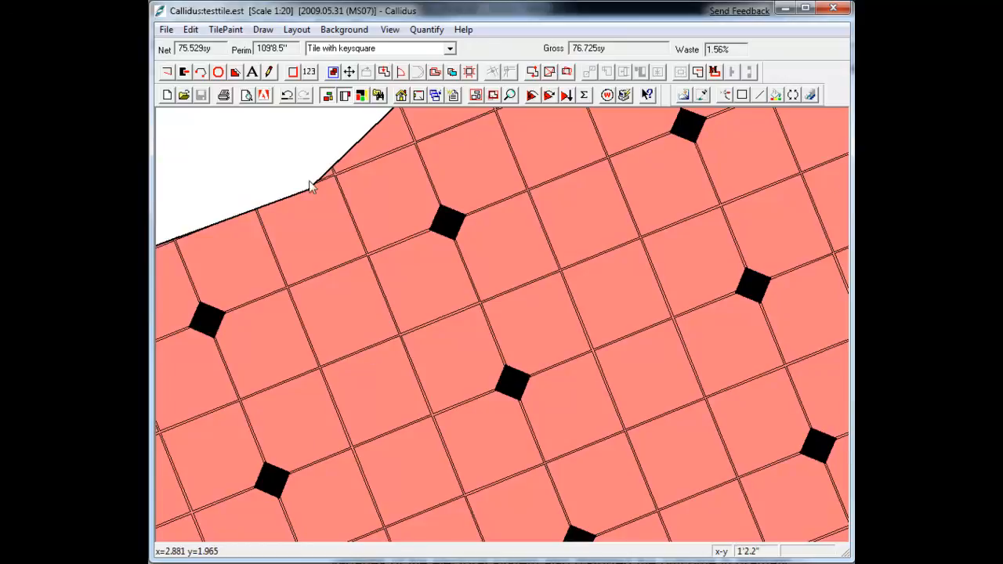
click(433, 98)
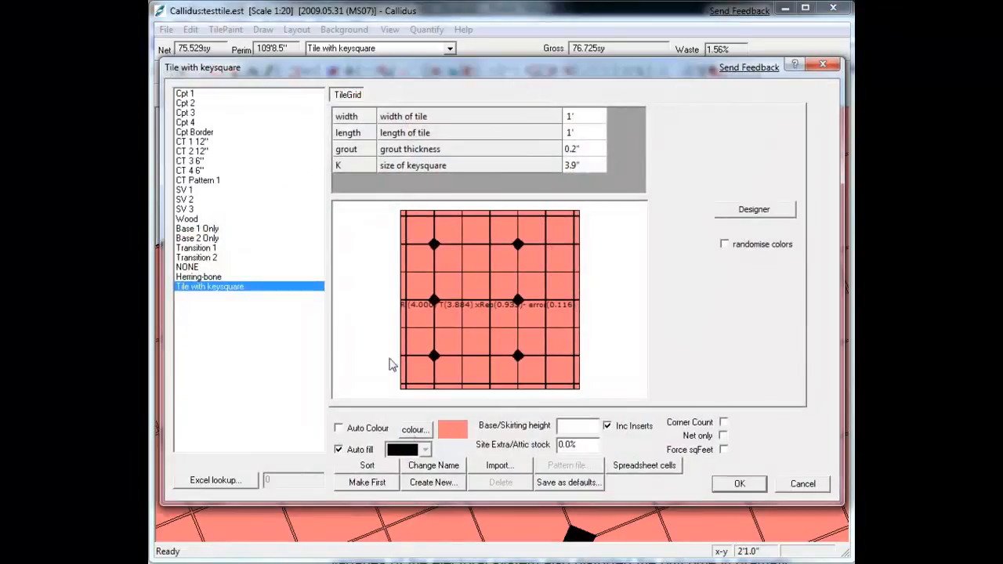
click(436, 483)
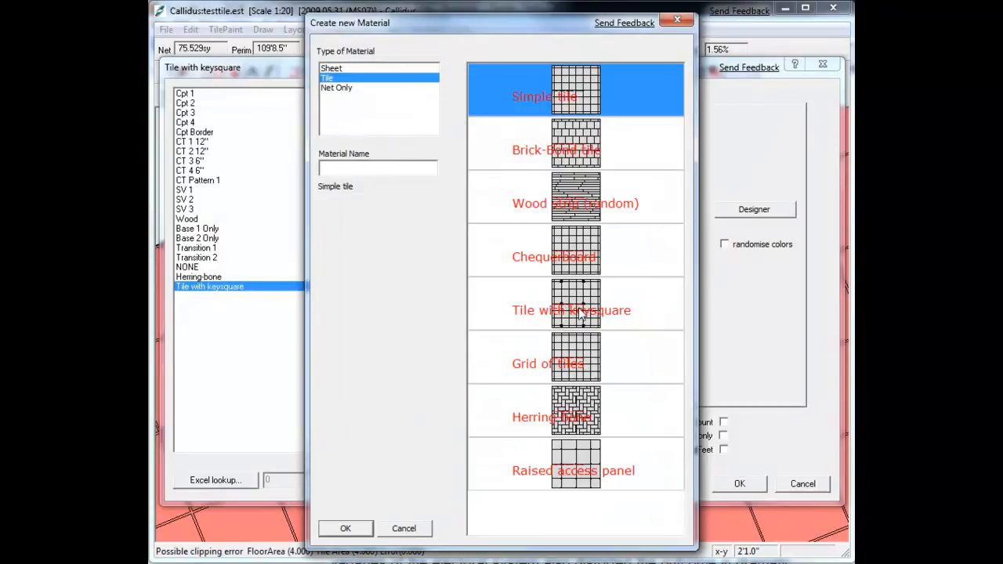
double_click(575, 370)
double_click(495, 270)
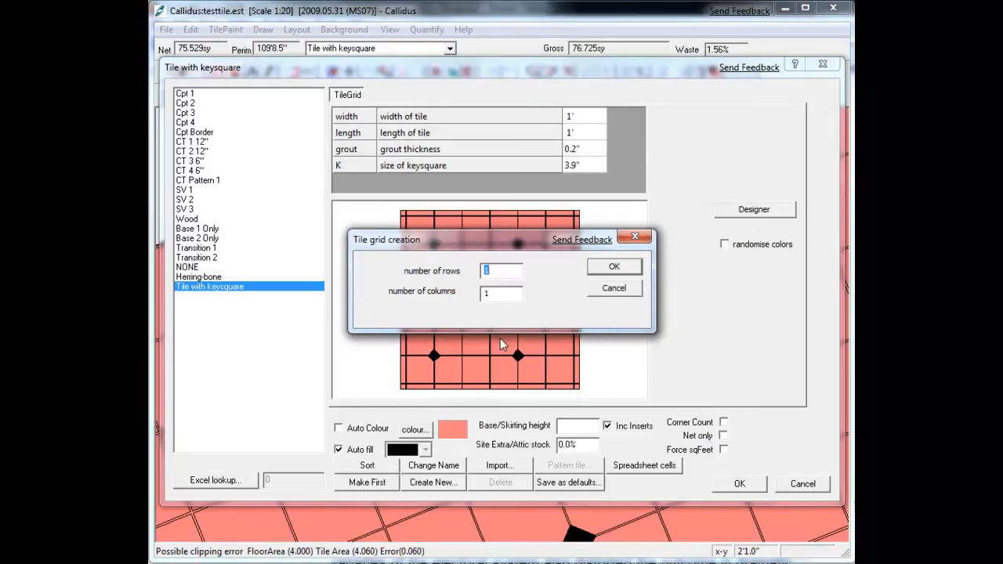
text(3)
key(Tab)
text(3)
click(606, 270)
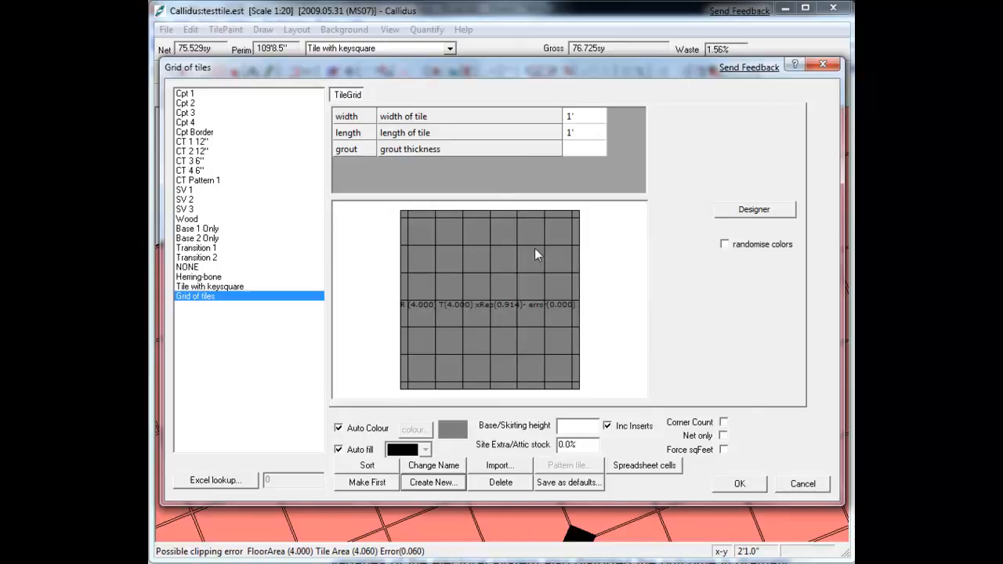
In the Grid of tiles designer, move the vertical repeat box about three-quarters of a tile down, and the horizontal one outward and back
click(754, 212)
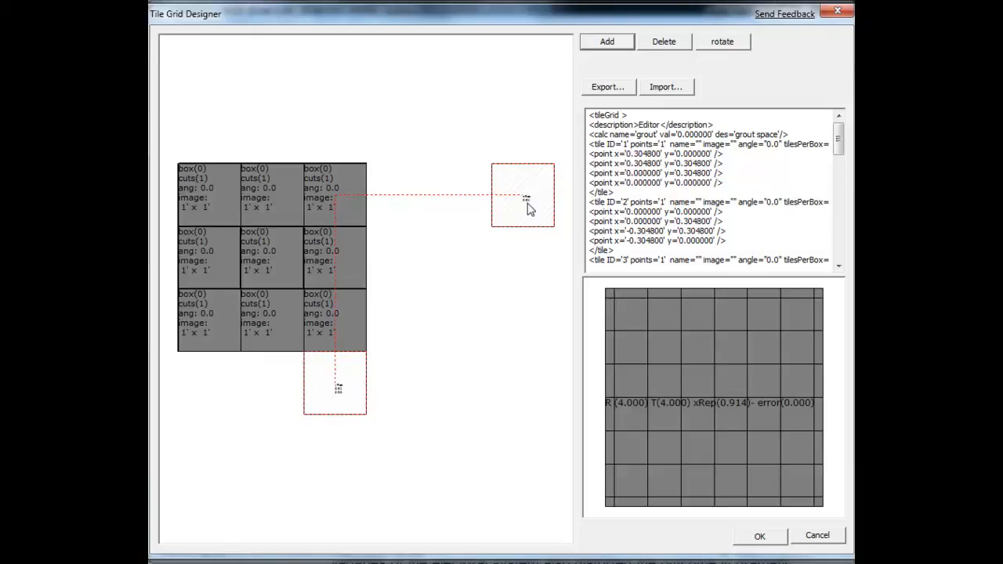
click(334, 391)
drag(335, 392, 335, 426)
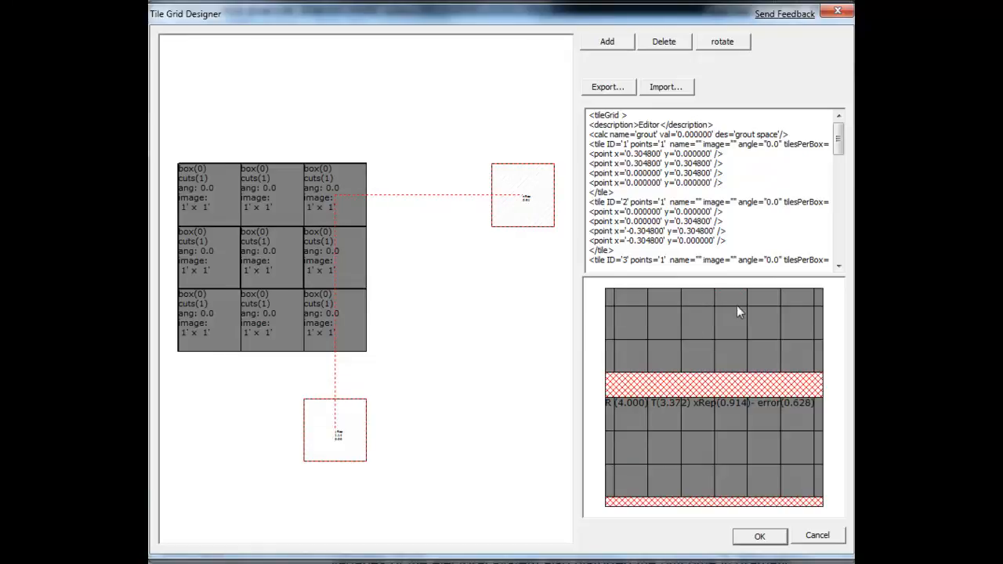
drag(519, 203, 551, 204)
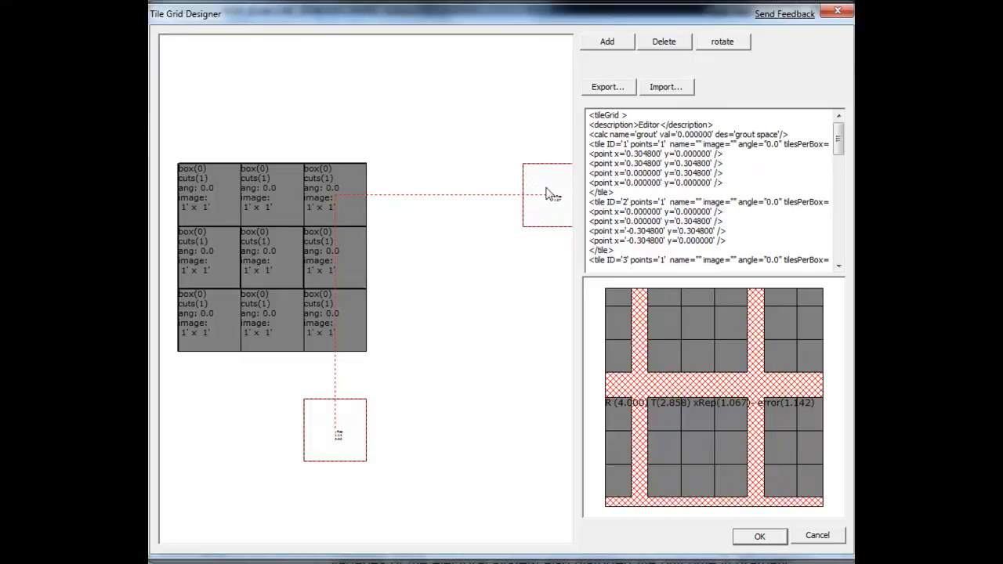
drag(539, 195, 522, 197)
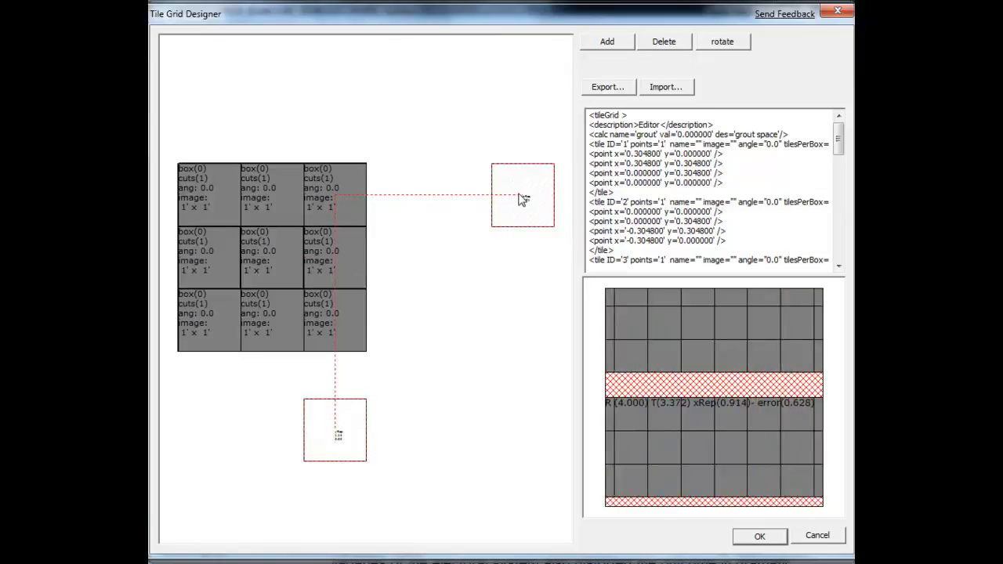